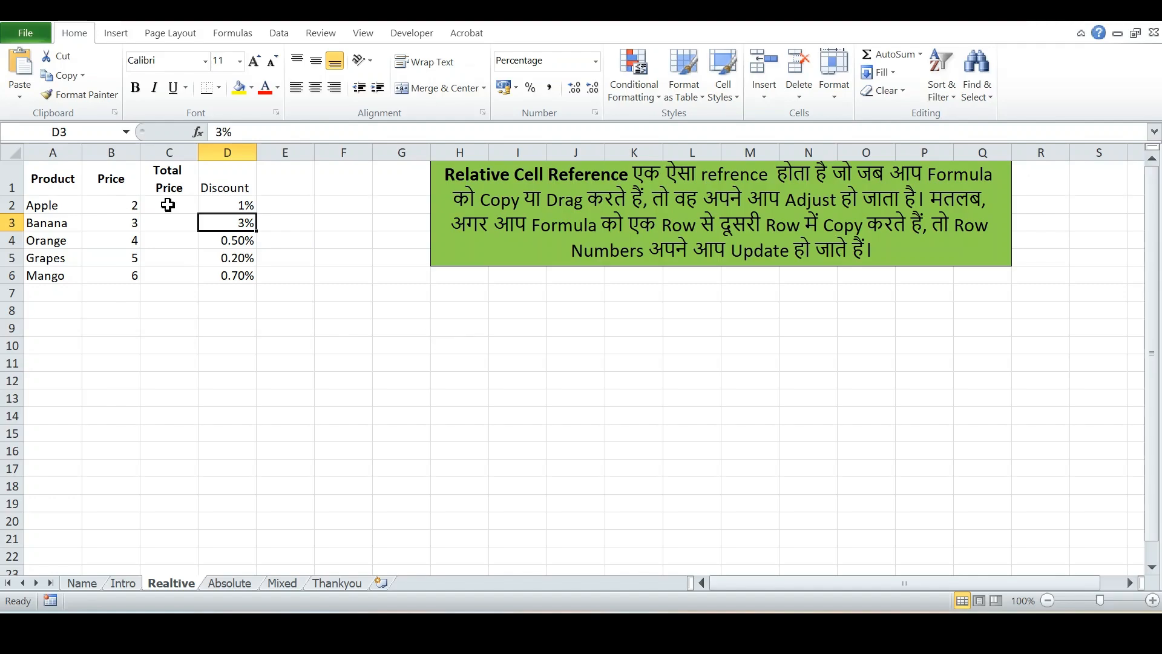
Enter the discounted price formula =B2-B2*D2 in cell C2 for Apple's total price.
{"action": "left_click", "coordinate": [167, 205]}
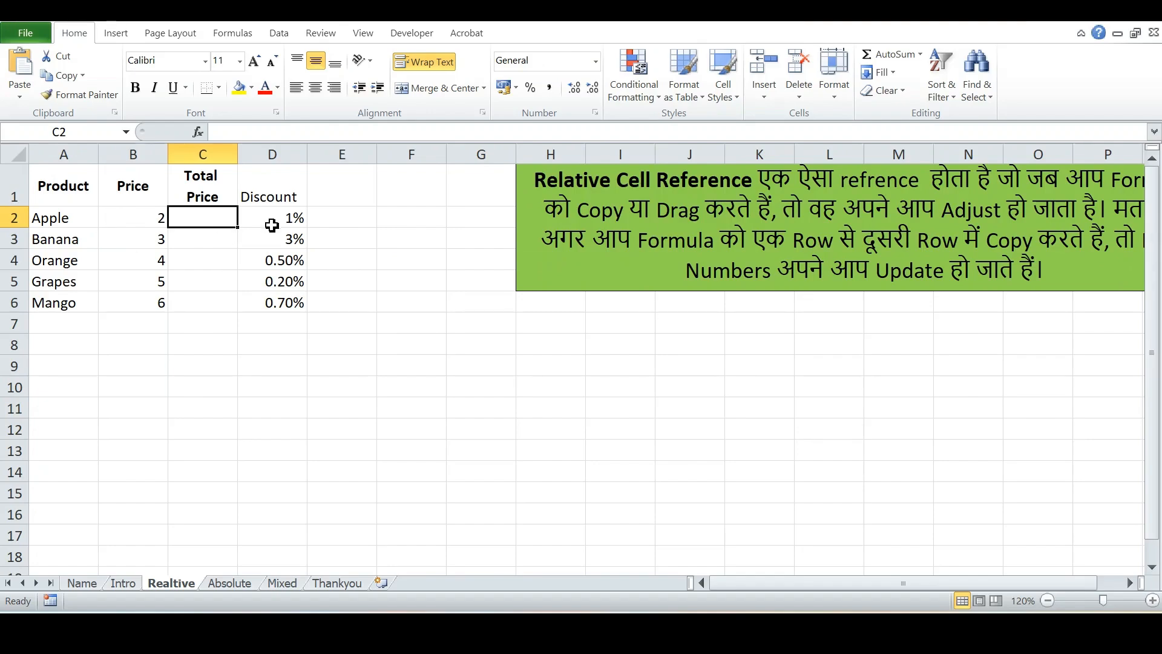
{"action": "type", "text": "="}
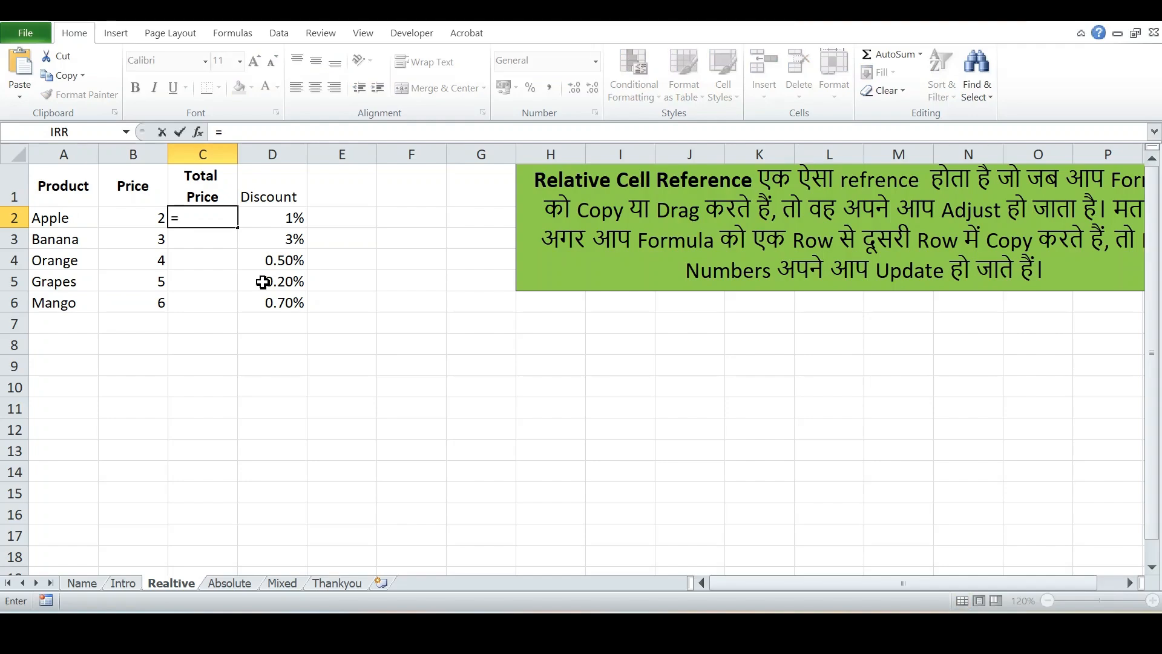
{"action": "left_click", "coordinate": [143, 218]}
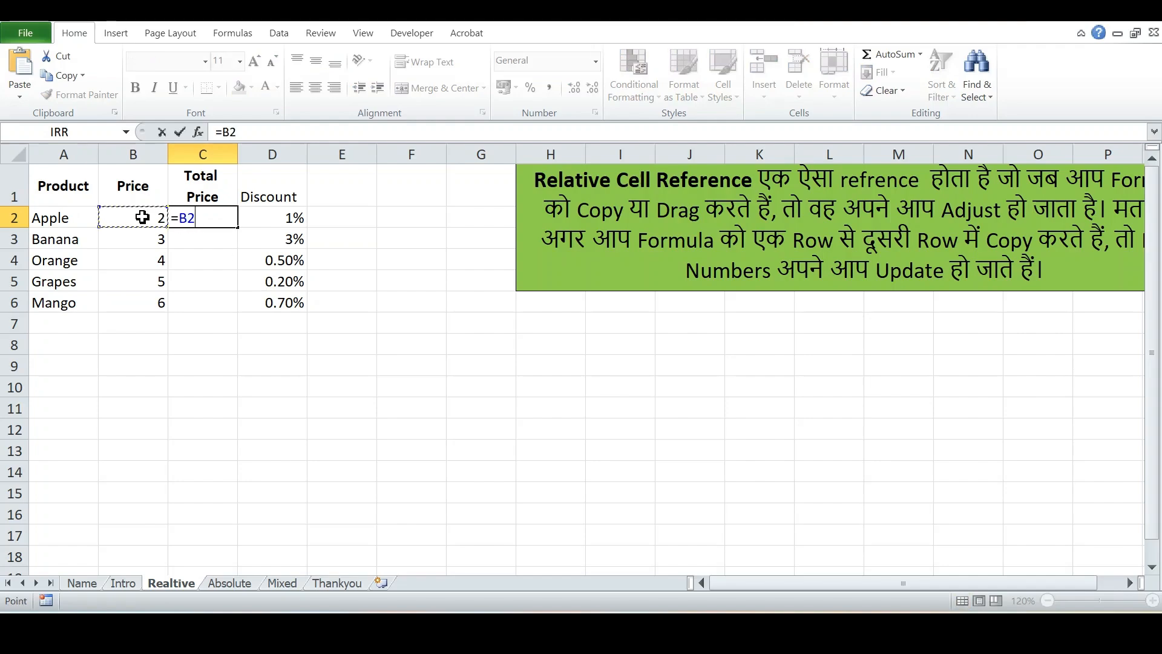
{"action": "type", "text": "-"}
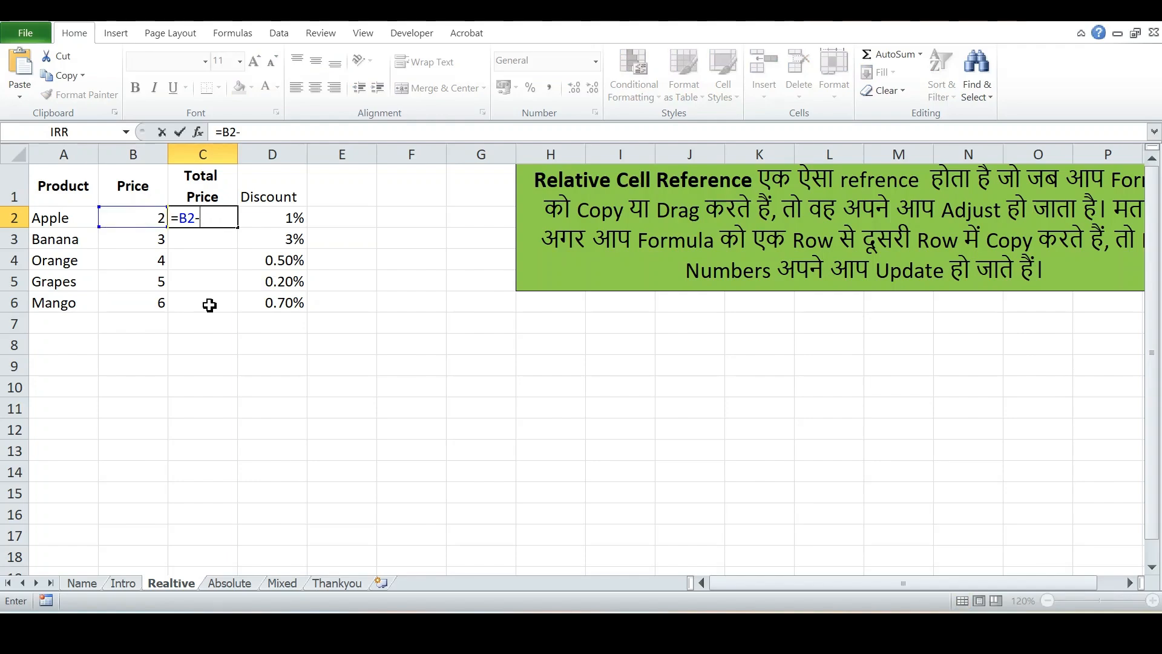
{"action": "left_click", "coordinate": [140, 219]}
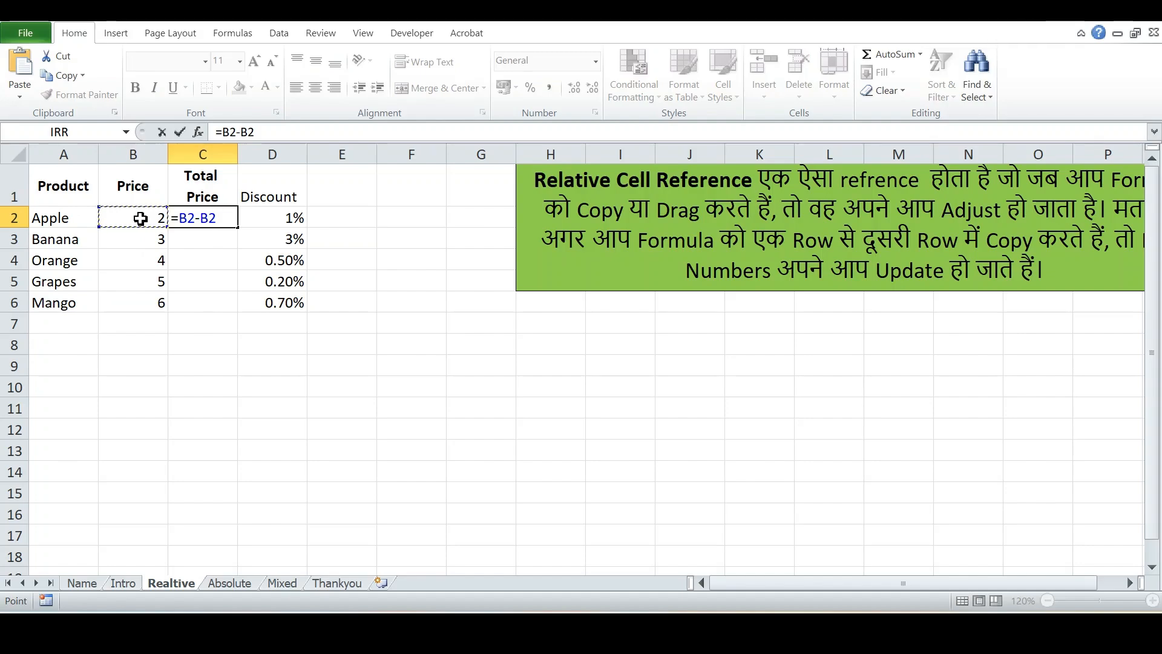
{"action": "type", "text": "*"}
{"action": "left_click", "coordinate": [267, 217]}
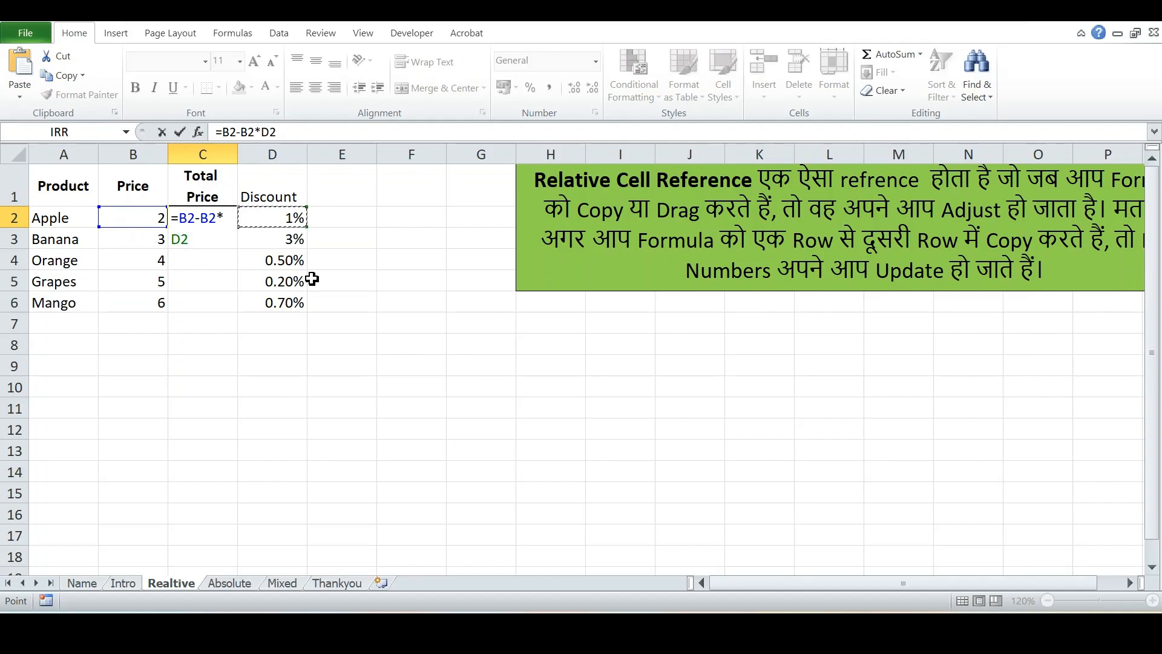
{"action": "key", "text": "Return"}
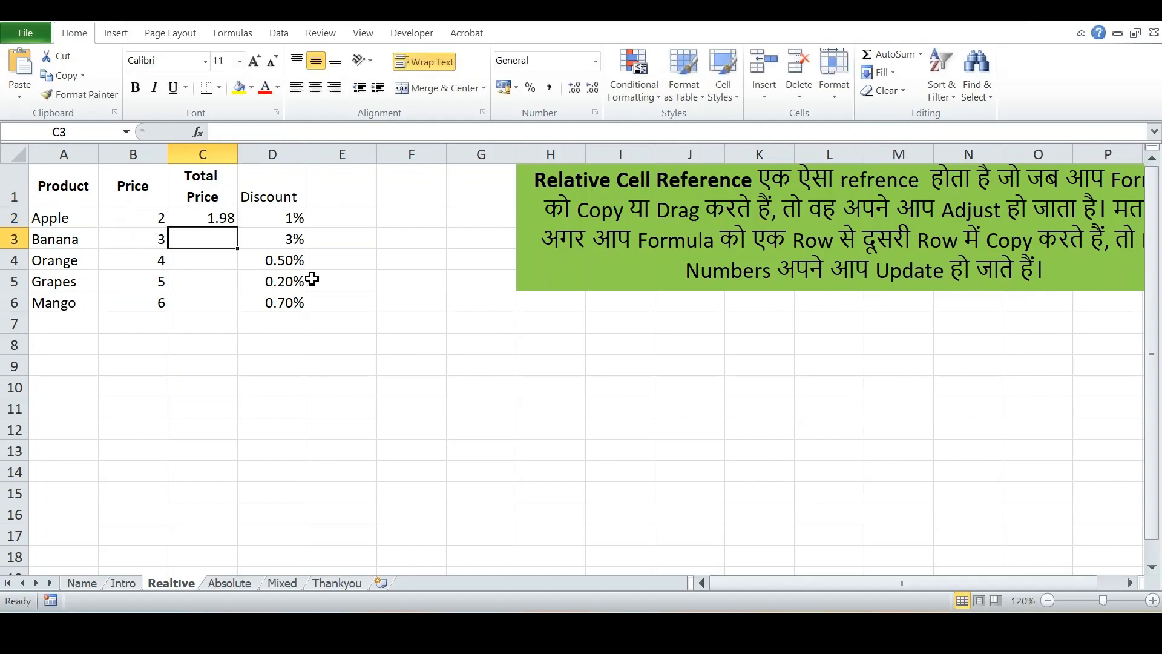
Fill the total price formula from C2 down through C6 for the remaining products.
{"action": "left_click", "coordinate": [204, 218]}
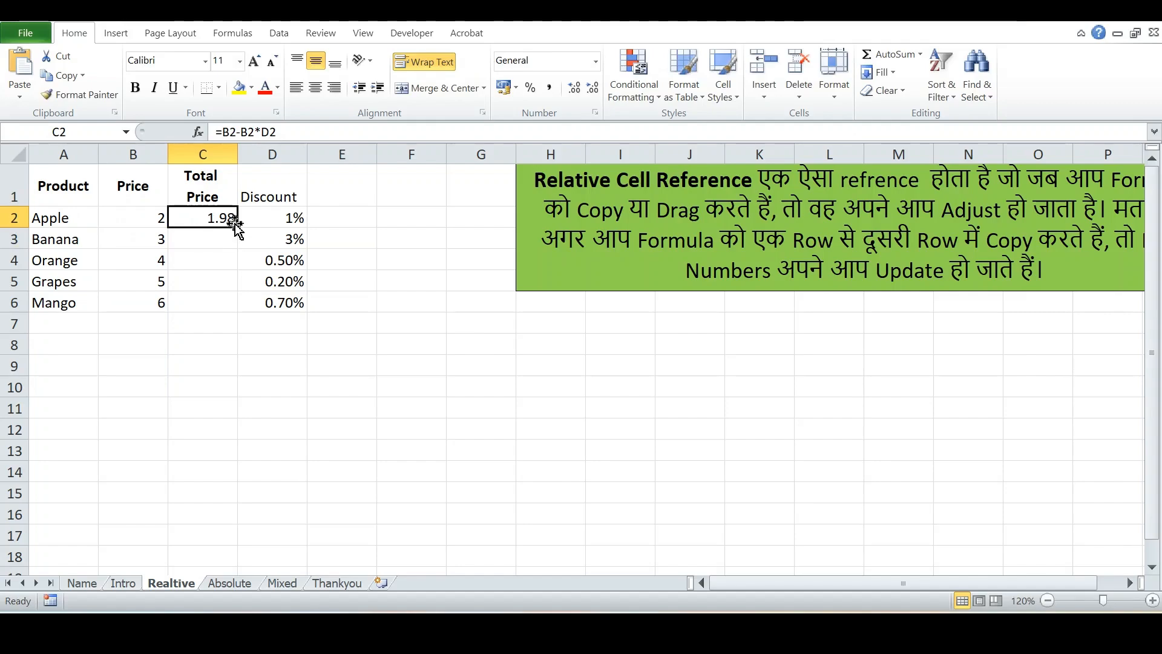
{"action": "left_click_drag", "start_coordinate": [235, 225], "coordinate": [237, 303]}
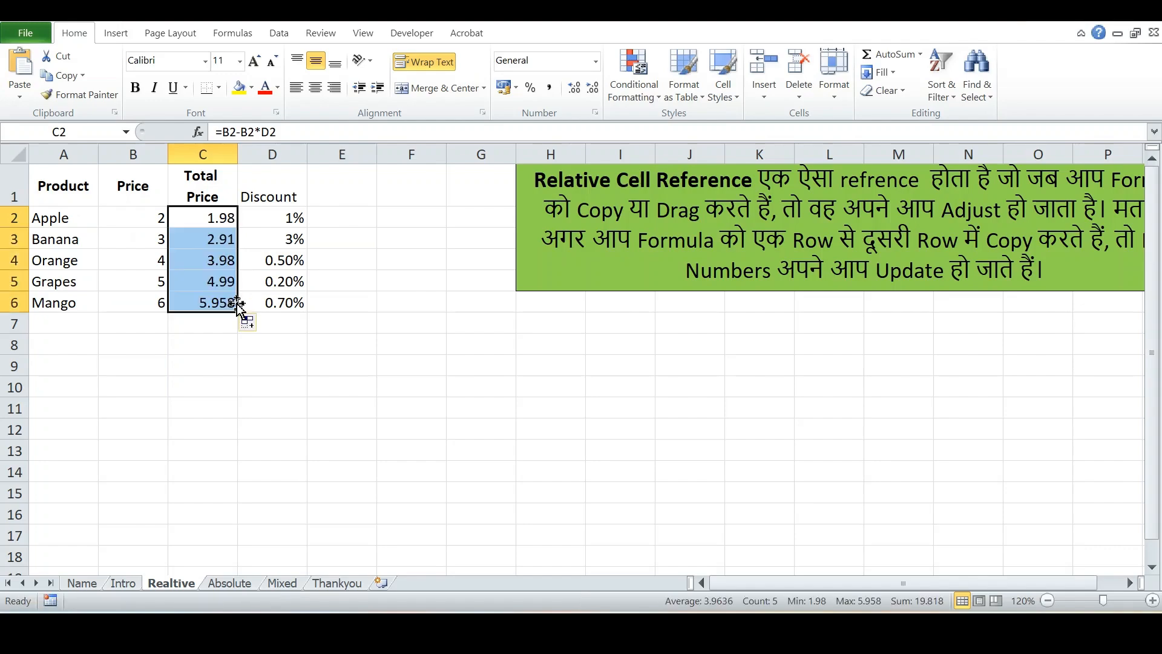
{"action": "left_click", "coordinate": [243, 307]}
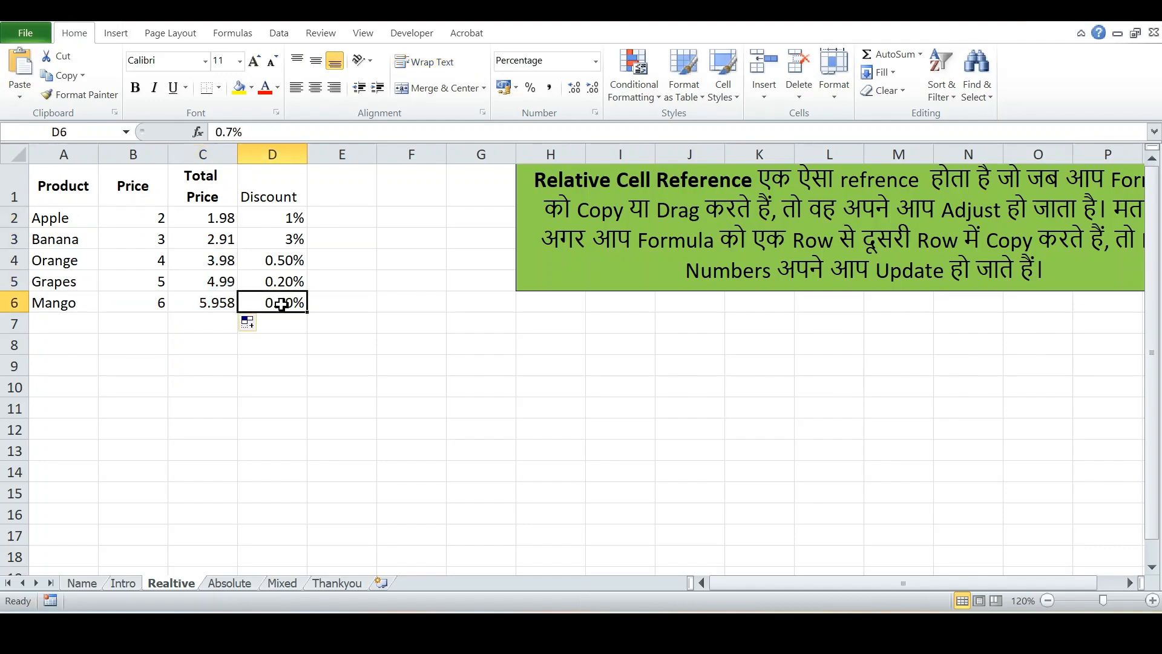
Inspect the Total Price formulas in C2, C3 and C4 to see which price and discount cells each one references.
{"action": "left_click", "coordinate": [213, 219]}
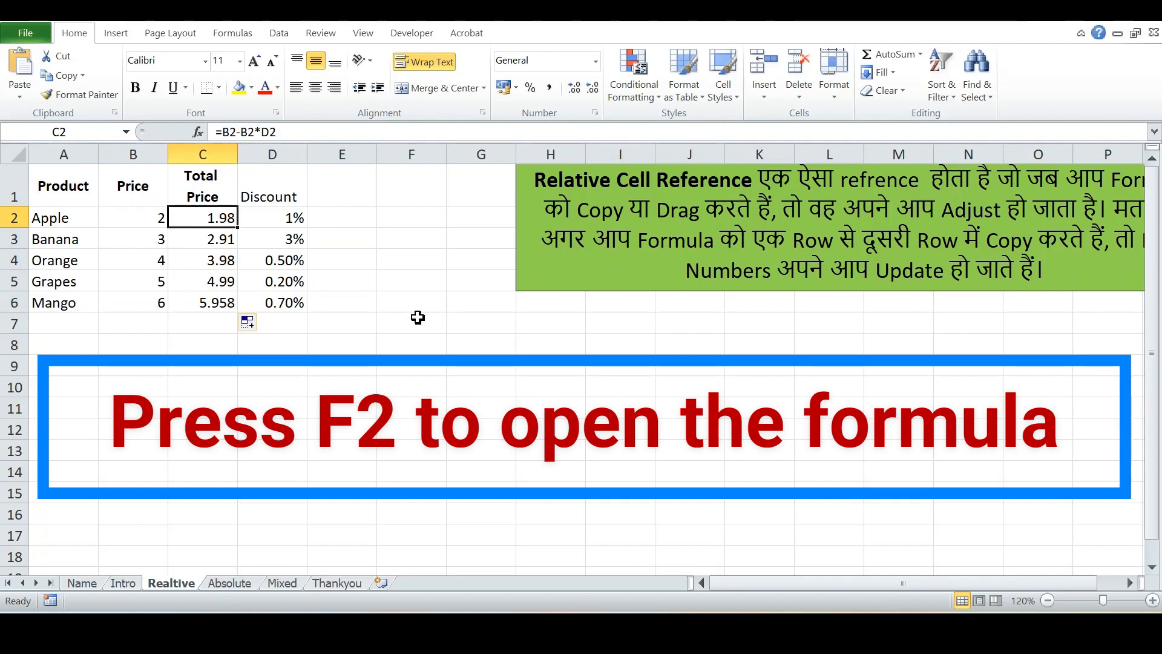
{"action": "key", "text": "F2"}
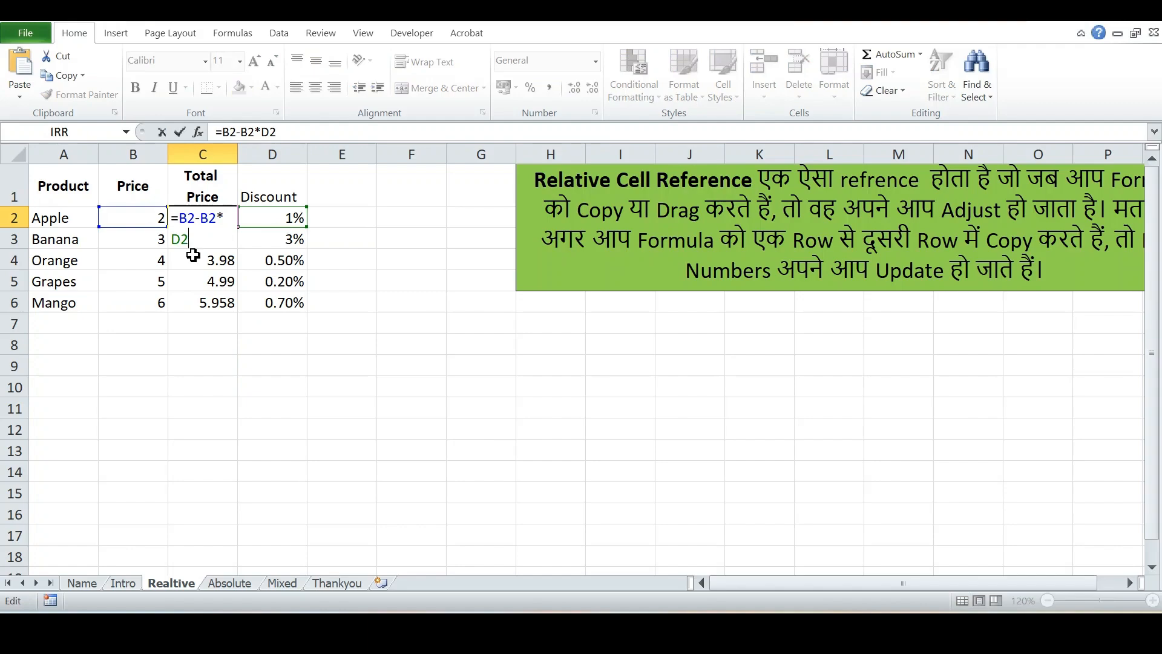
{"action": "key", "text": "Escape"}
{"action": "left_click", "coordinate": [217, 244]}
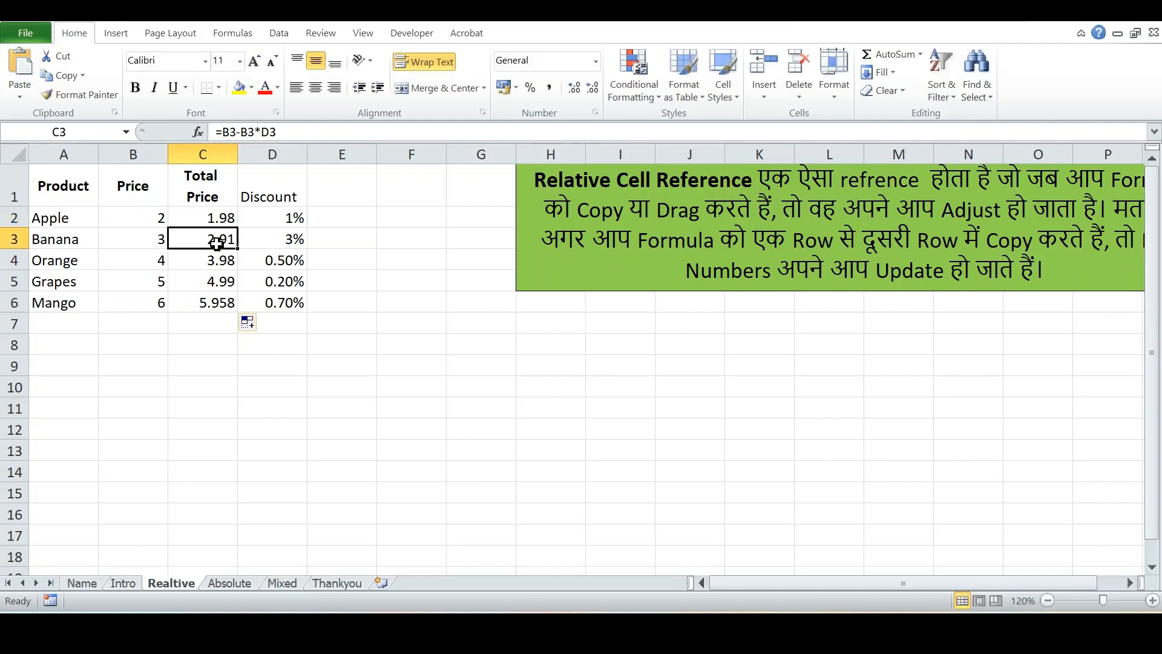
{"action": "double_click", "coordinate": [216, 244]}
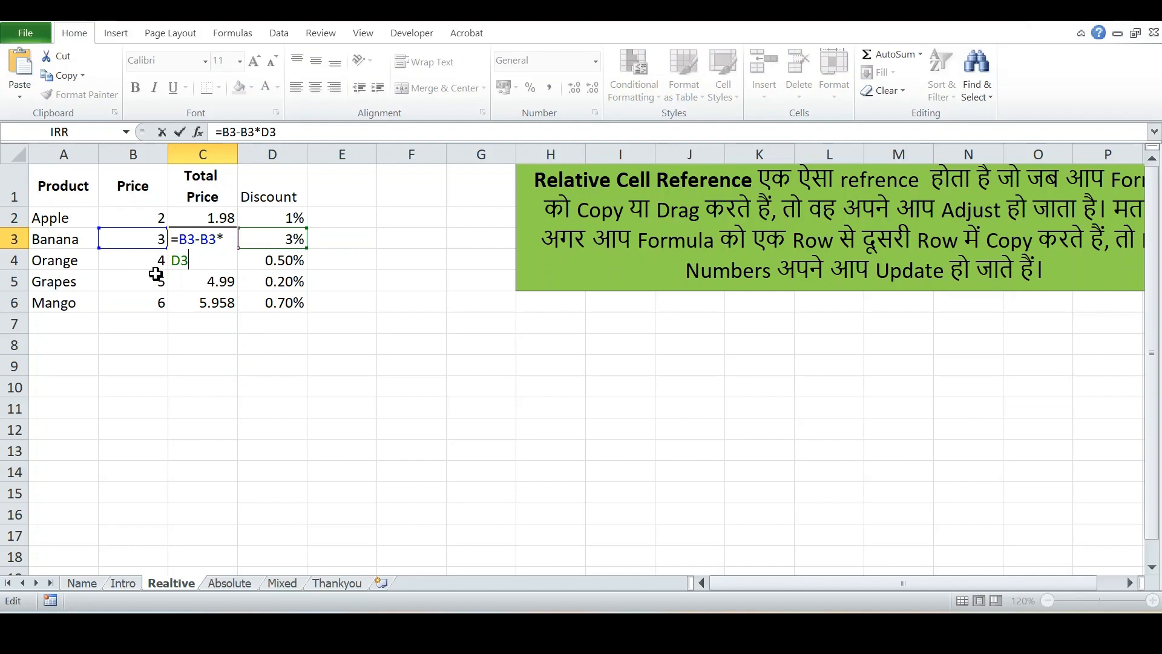
{"action": "key", "text": "ctrl+Return"}
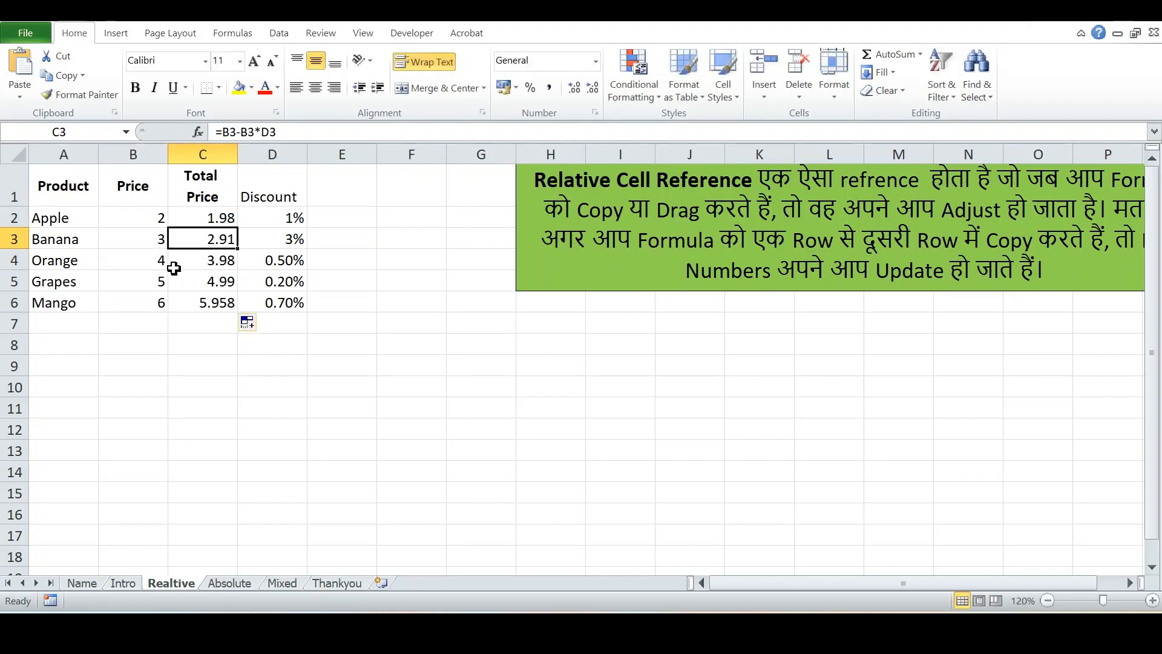
{"action": "left_click", "coordinate": [170, 261]}
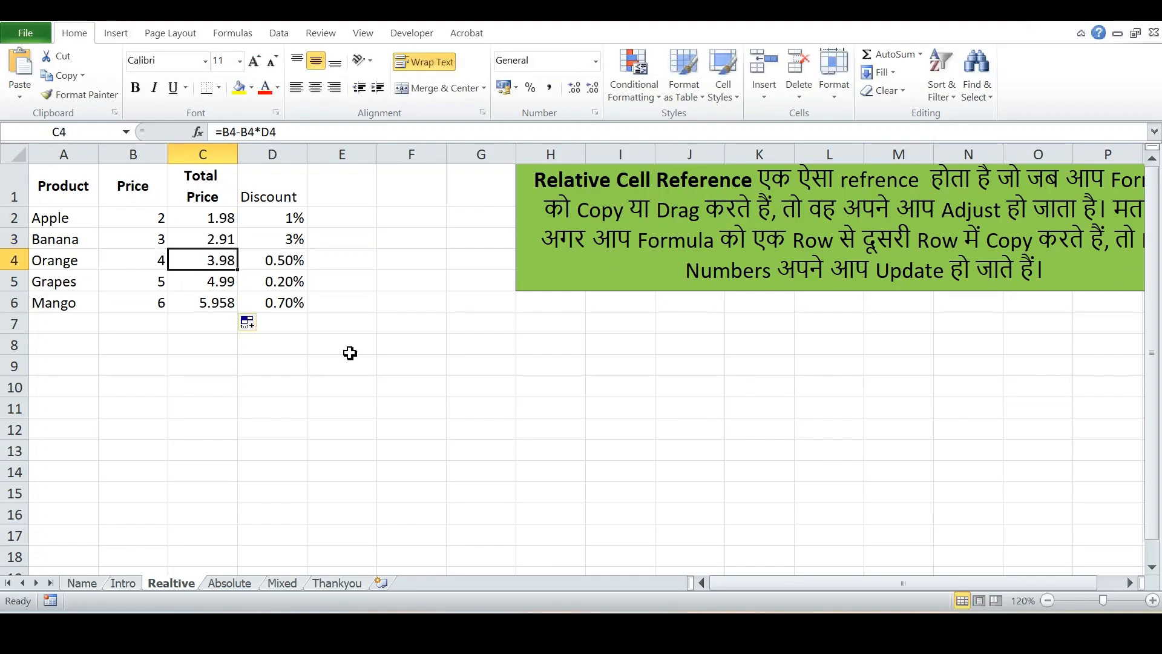
{"action": "key", "text": "F2"}
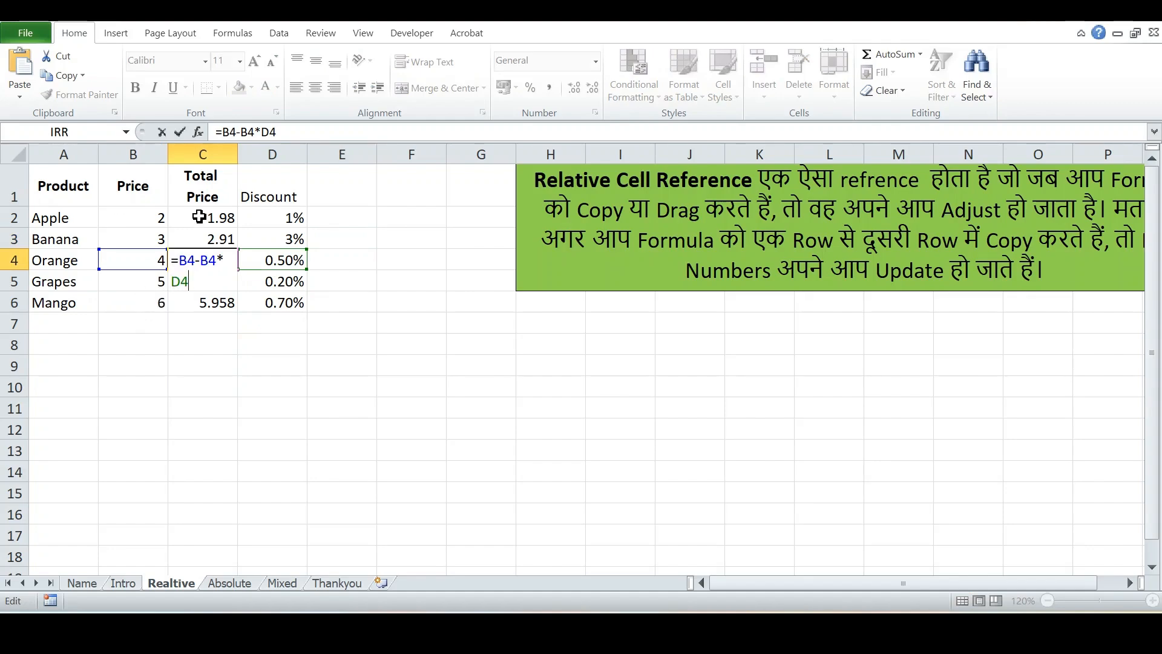
{"action": "key", "text": "ctrl+Return"}
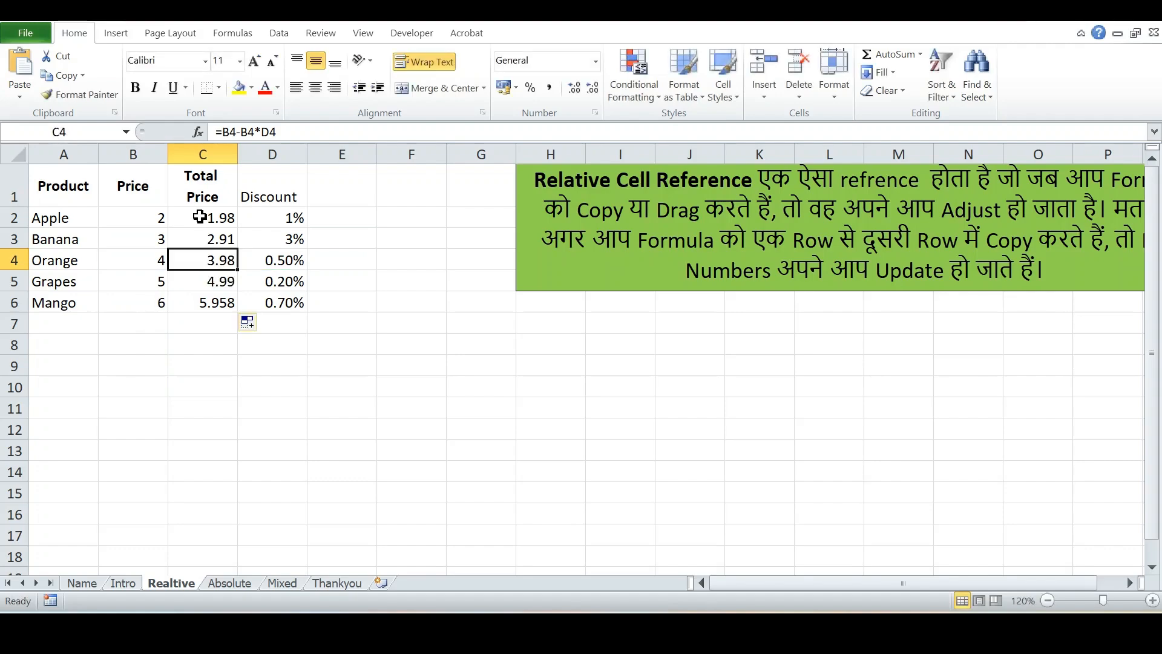
Compare the cell references in Apple's formula in C2 with those in Mango's formula in C6.
{"action": "left_click", "coordinate": [200, 217]}
{"action": "double_click", "coordinate": [200, 216]}
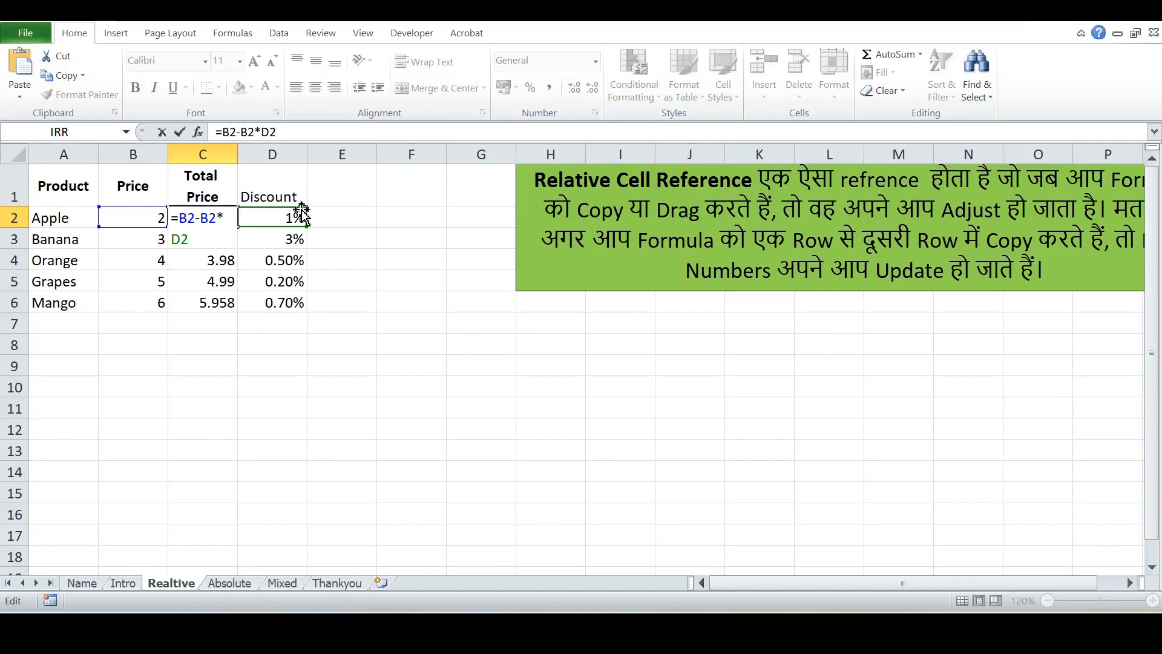
{"action": "key", "text": "ctrl+Return"}
{"action": "left_click", "coordinate": [209, 299]}
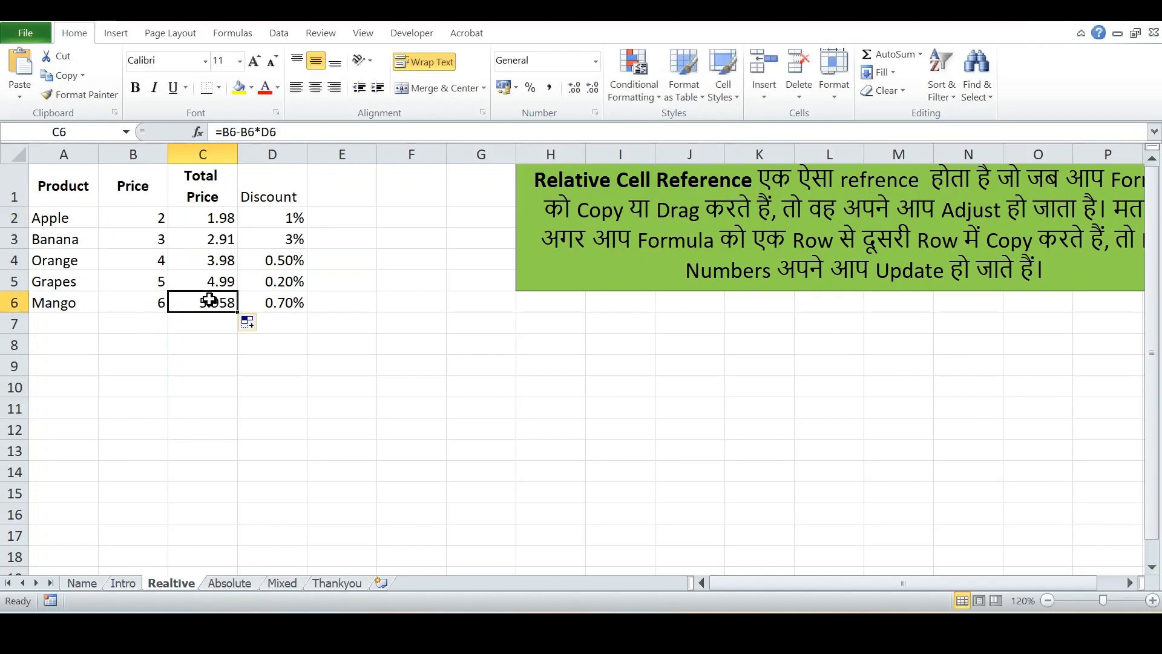
{"action": "double_click", "coordinate": [209, 299]}
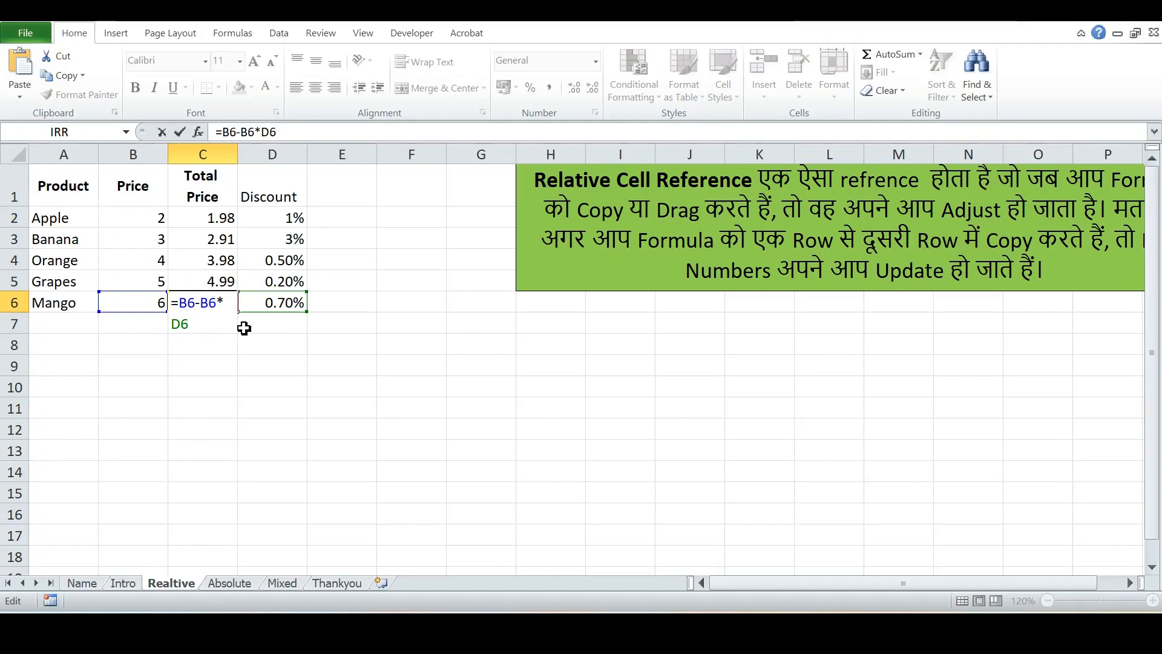
{"action": "key", "text": "ctrl+Return"}
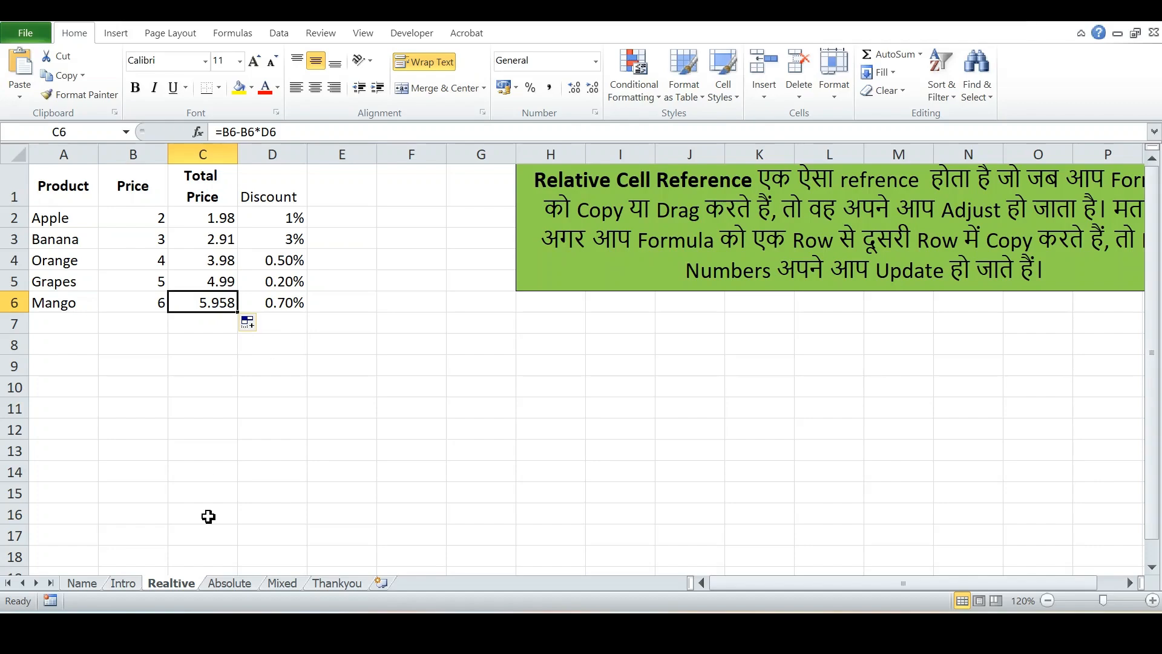
Switch to the Absolute worksheet.
{"action": "left_click", "coordinate": [230, 582]}
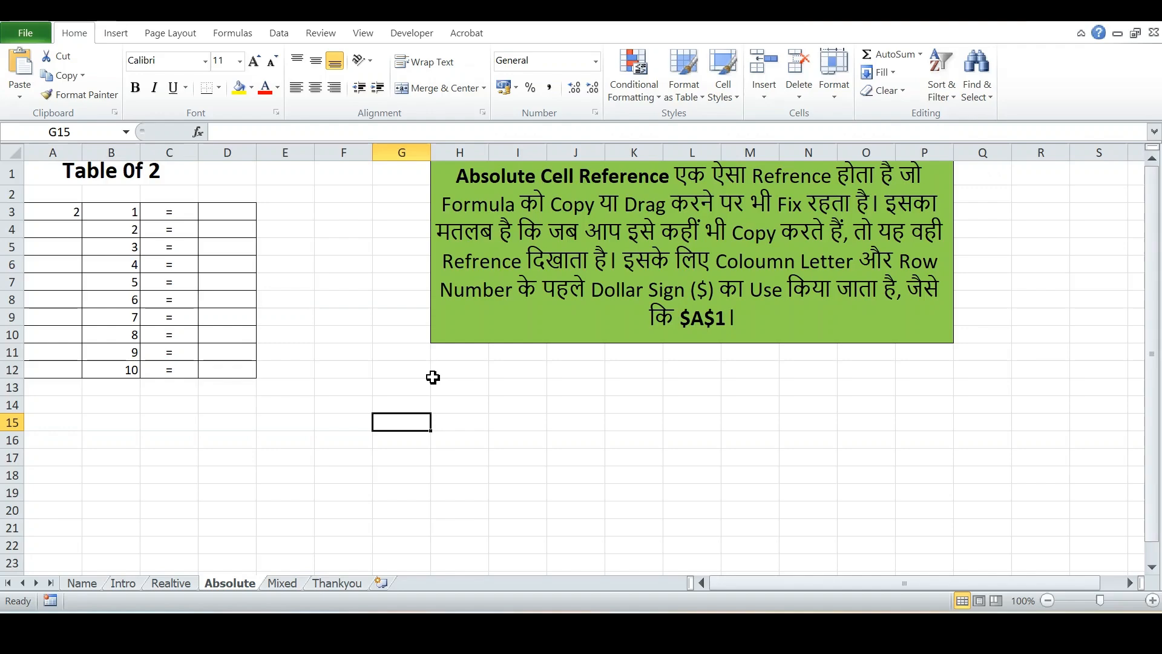
Write the sample absolute reference $G$14 in cell G14 by adding dollar signs to G14, and clear the cell again.
{"action": "left_click", "coordinate": [408, 400]}
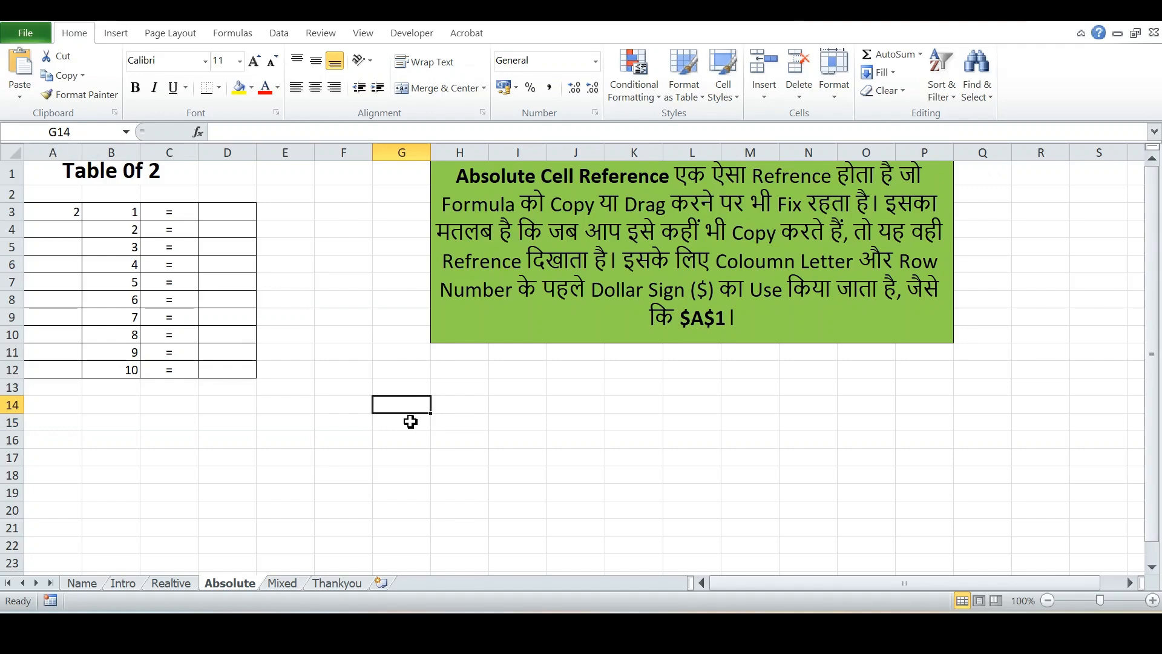
{"action": "type", "text": "G14"}
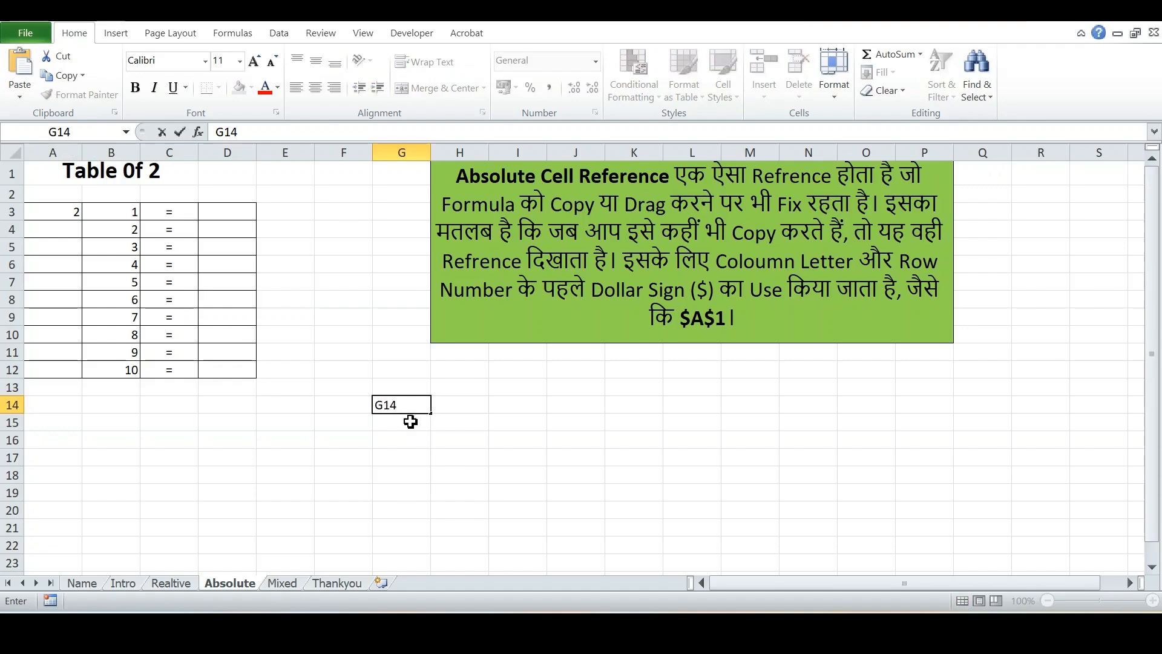
{"action": "left_click", "coordinate": [382, 406]}
{"action": "left_click", "coordinate": [375, 406]}
{"action": "type", "text": "$"}
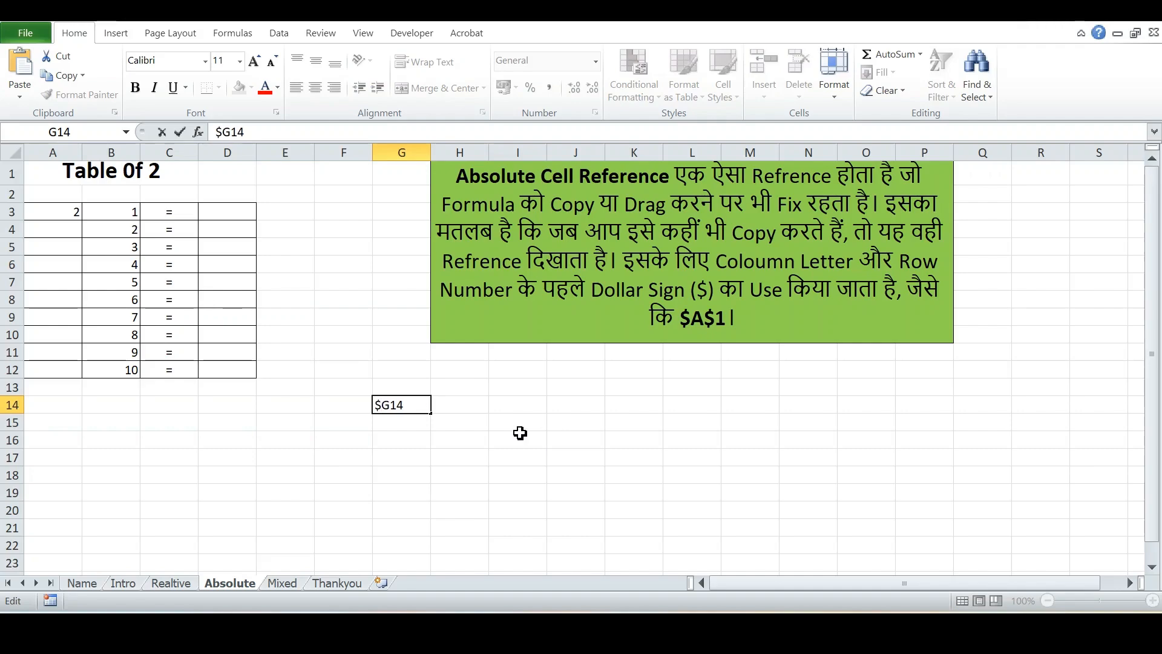
{"action": "left_click", "coordinate": [391, 405]}
{"action": "type", "text": "$"}
{"action": "left_click", "coordinate": [450, 464]}
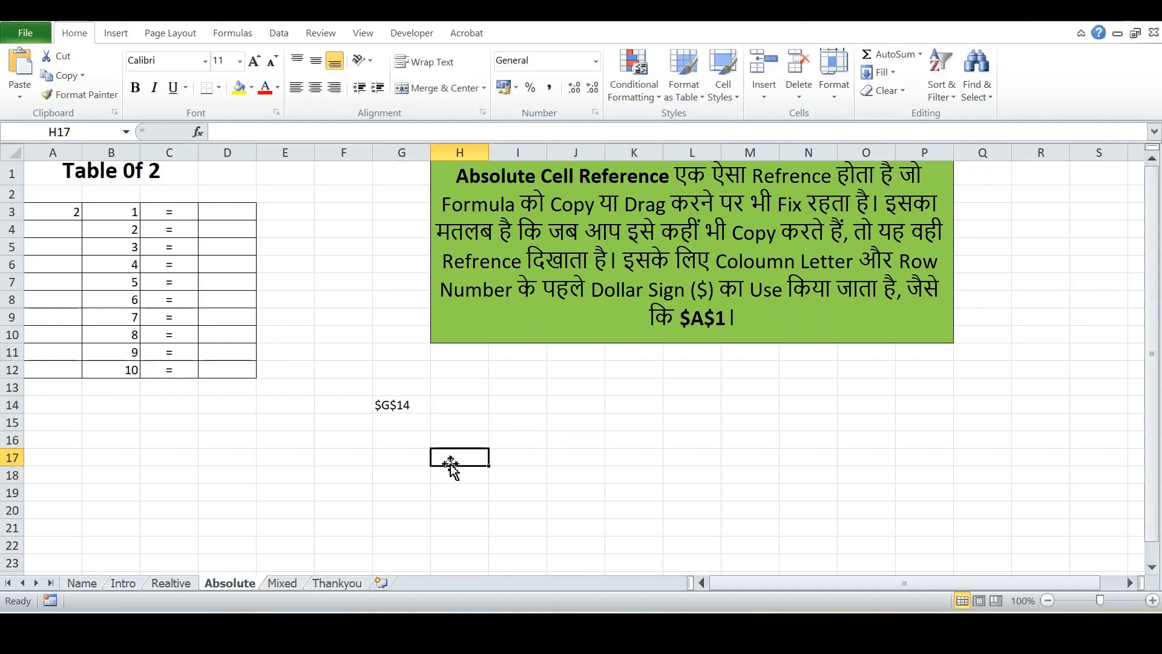
{"action": "left_click", "coordinate": [405, 405]}
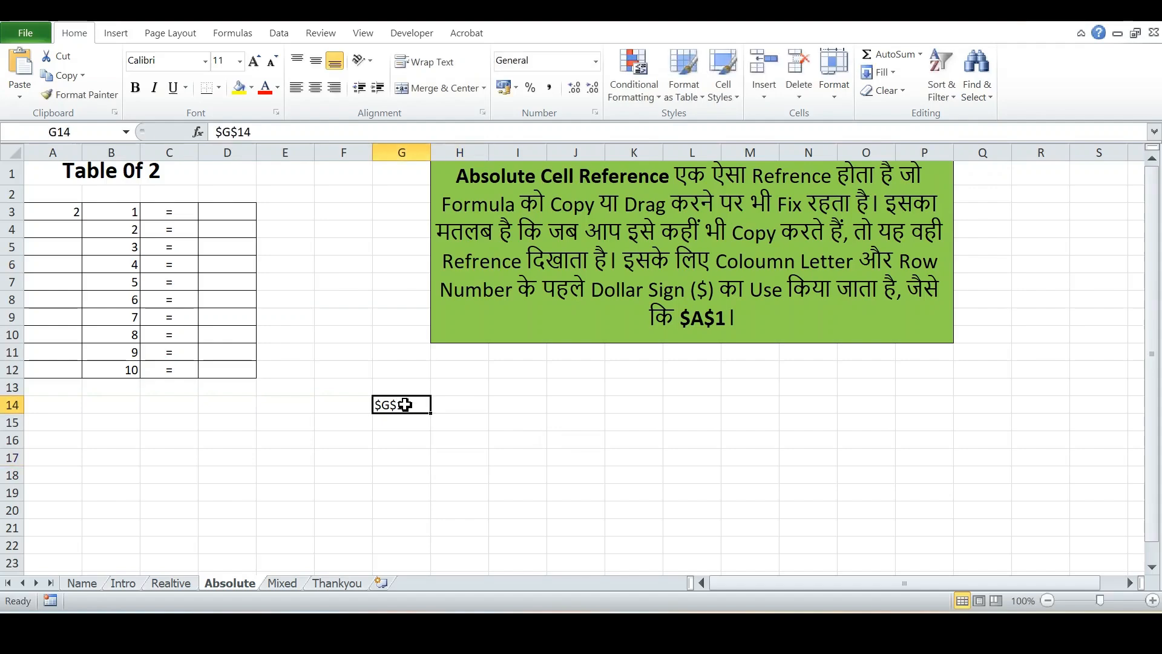
{"action": "key", "text": "Delete"}
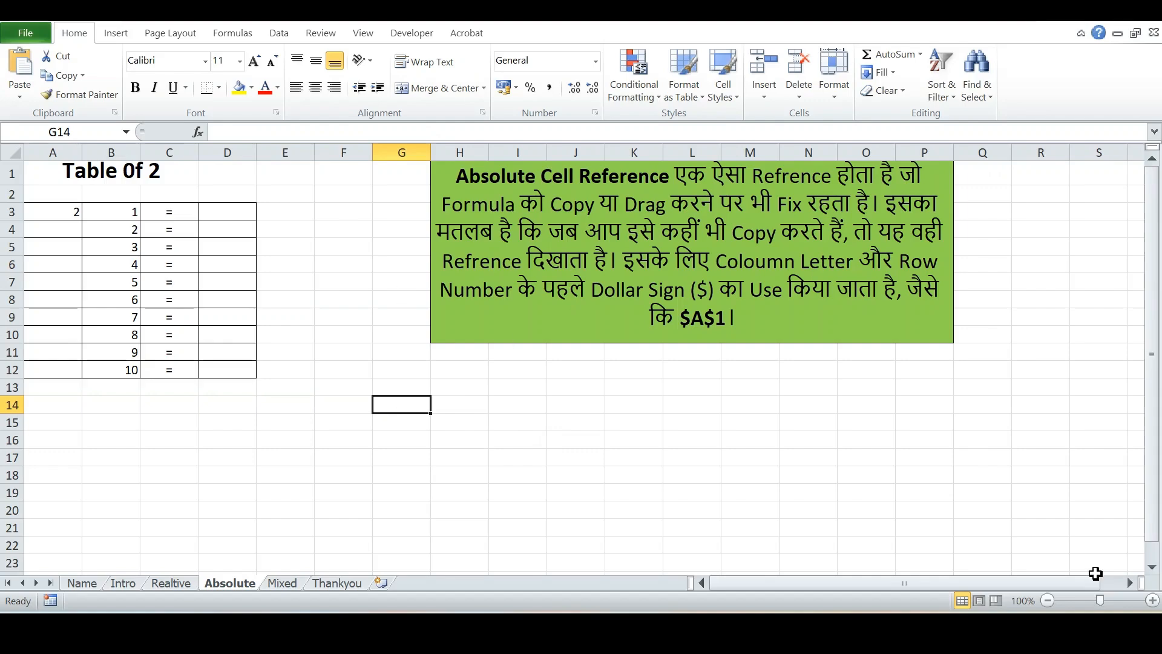
Enter the multiplication formula =A3*B3 in D3 and fill it down through D12.
{"action": "left_click", "coordinate": [1152, 601]}
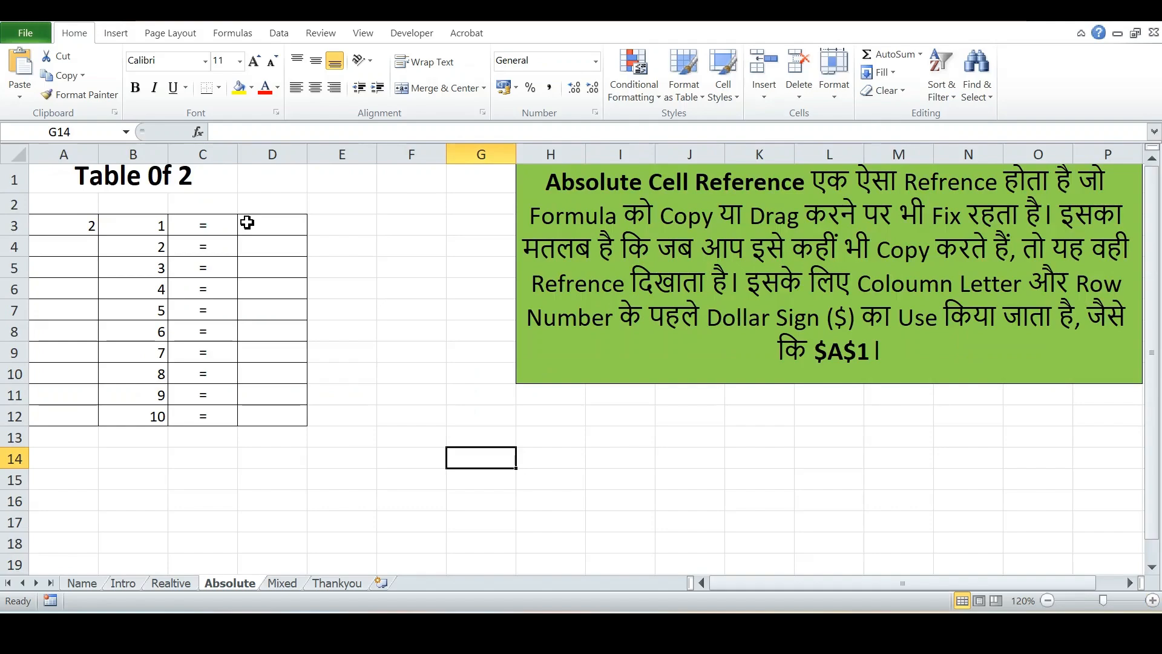
{"action": "left_click", "coordinate": [247, 222]}
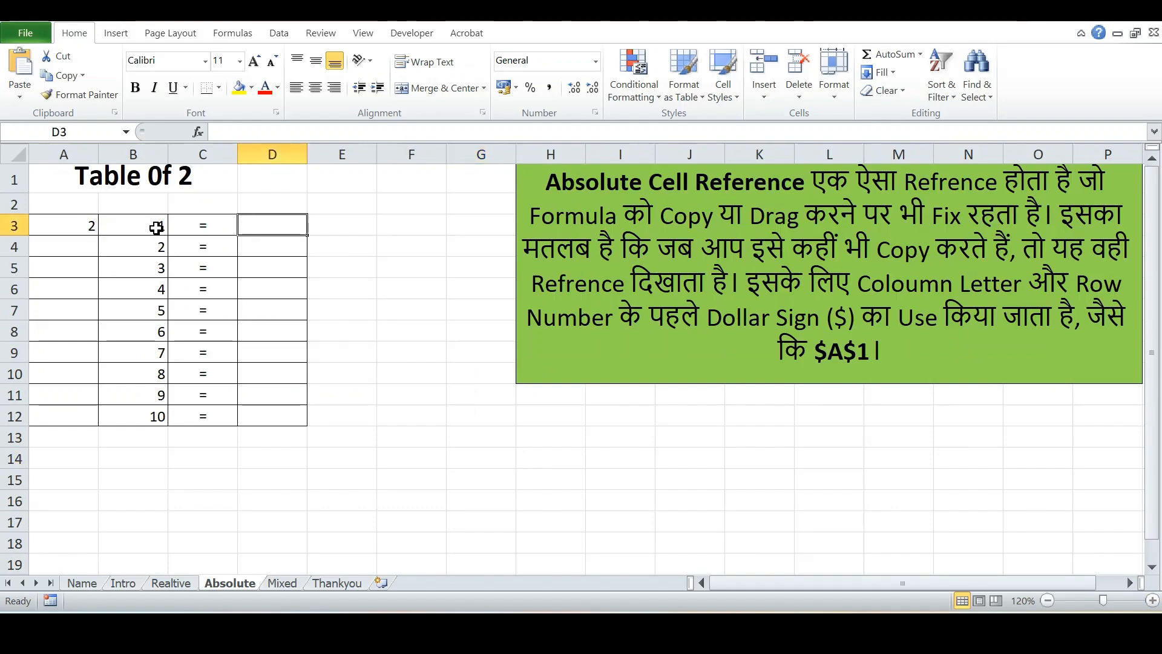
{"action": "type", "text": "="}
{"action": "left_click", "coordinate": [89, 225]}
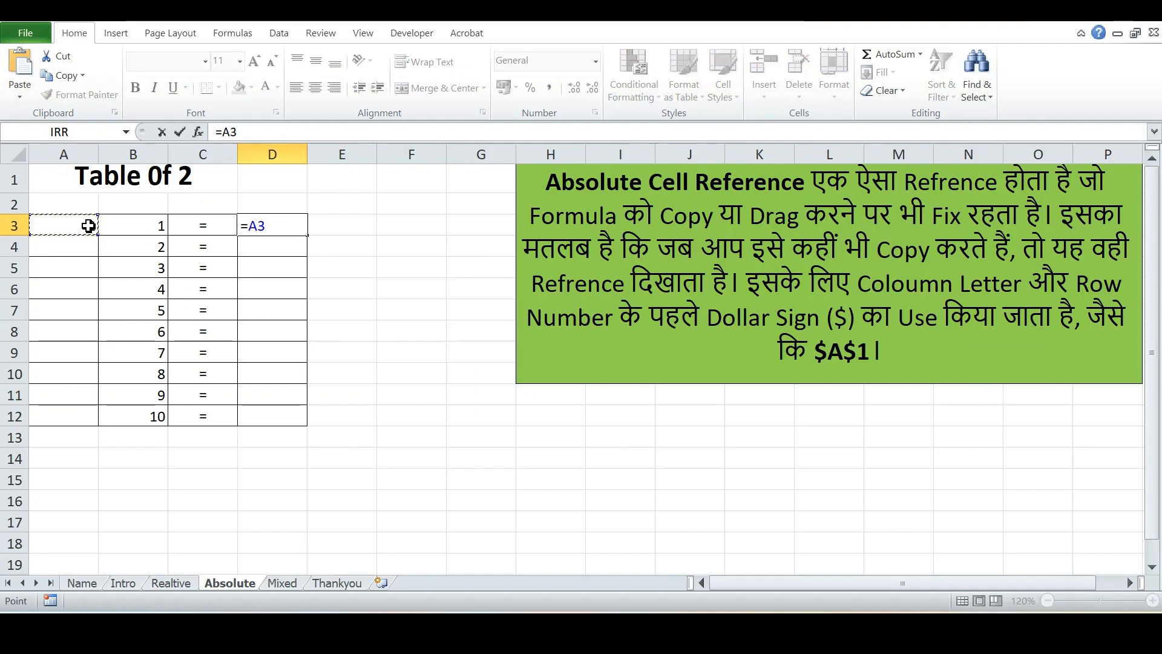
{"action": "type", "text": "*"}
{"action": "left_click", "coordinate": [144, 226]}
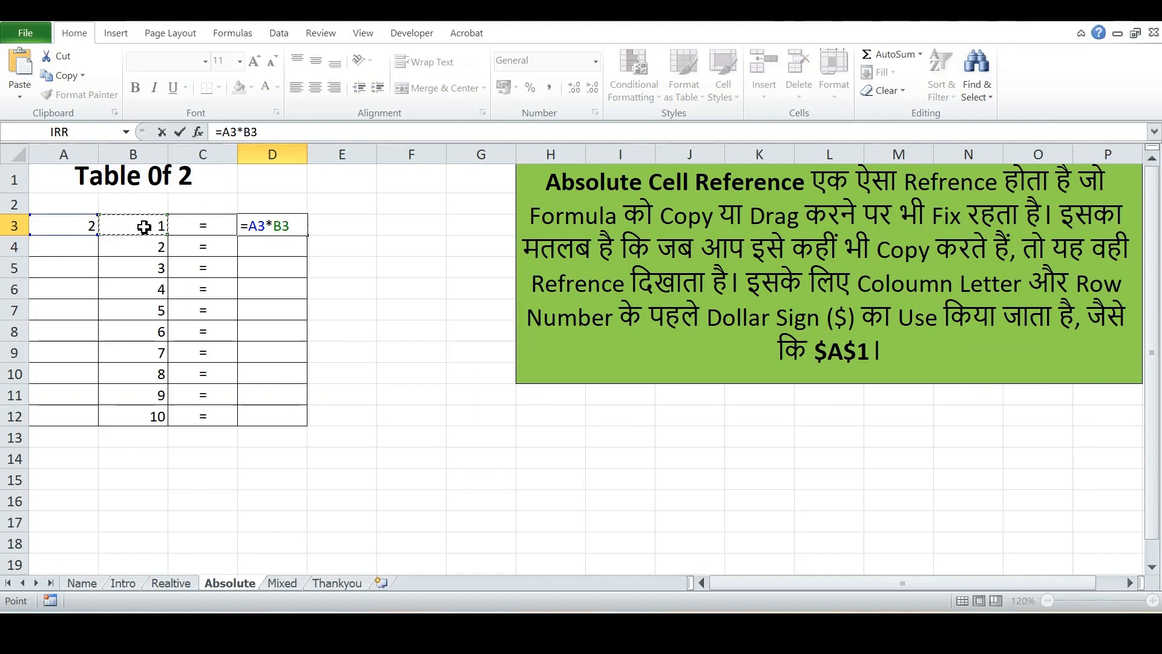
{"action": "left_click", "coordinate": [280, 225]}
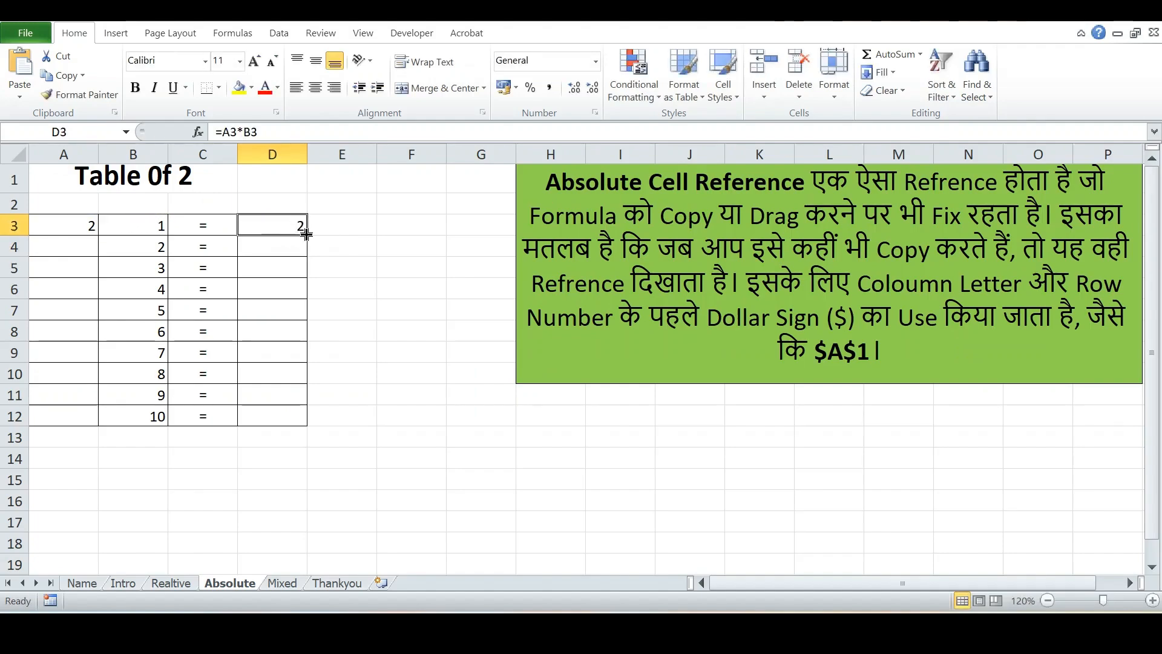
{"action": "left_click_drag", "start_coordinate": [307, 235], "coordinate": [311, 422]}
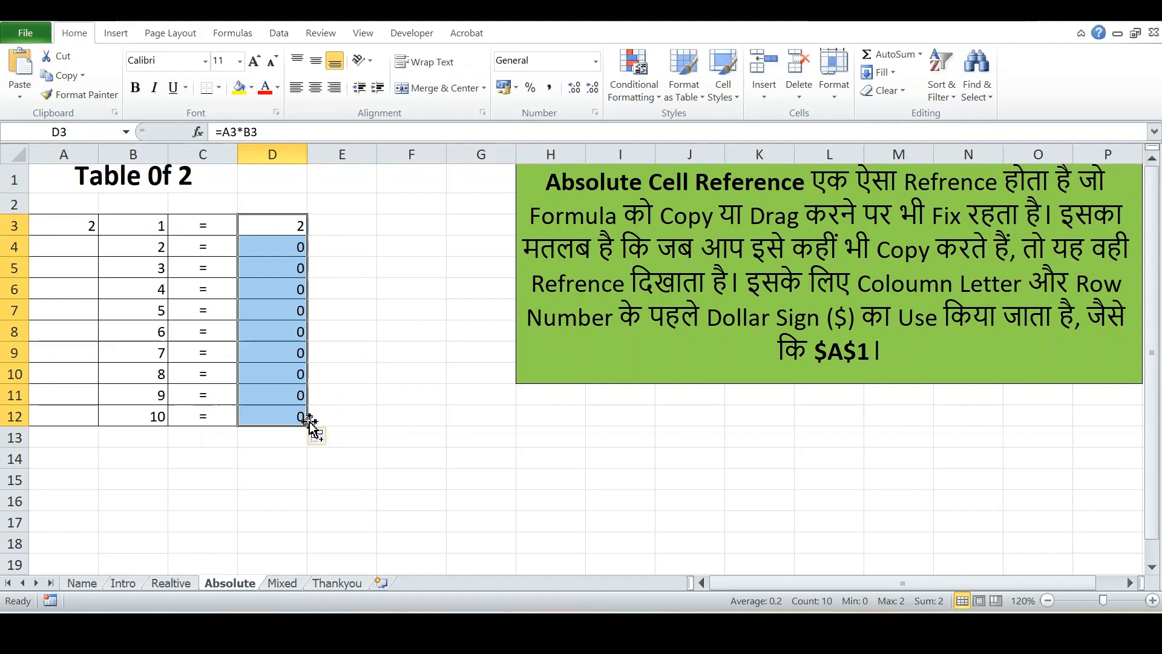
Inspect the cell references used by the copied formulas in D4 and D5.
{"action": "left_click", "coordinate": [276, 249]}
{"action": "double_click", "coordinate": [276, 249]}
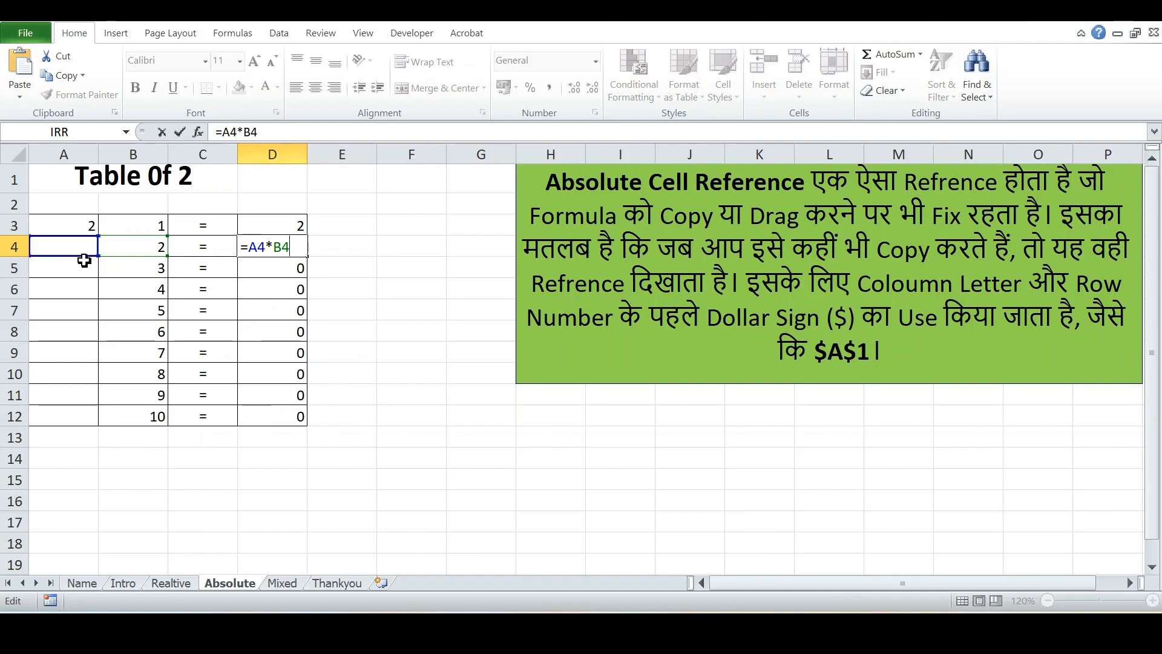
{"action": "key", "text": "Escape"}
{"action": "left_click", "coordinate": [282, 268]}
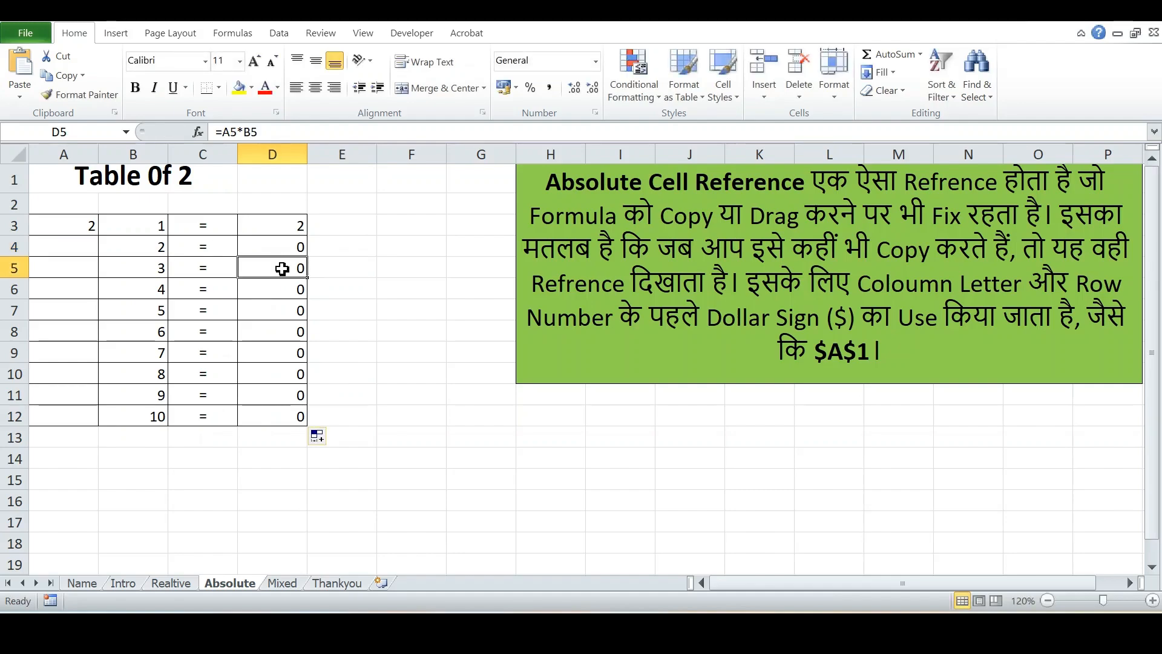
{"action": "double_click", "coordinate": [282, 269]}
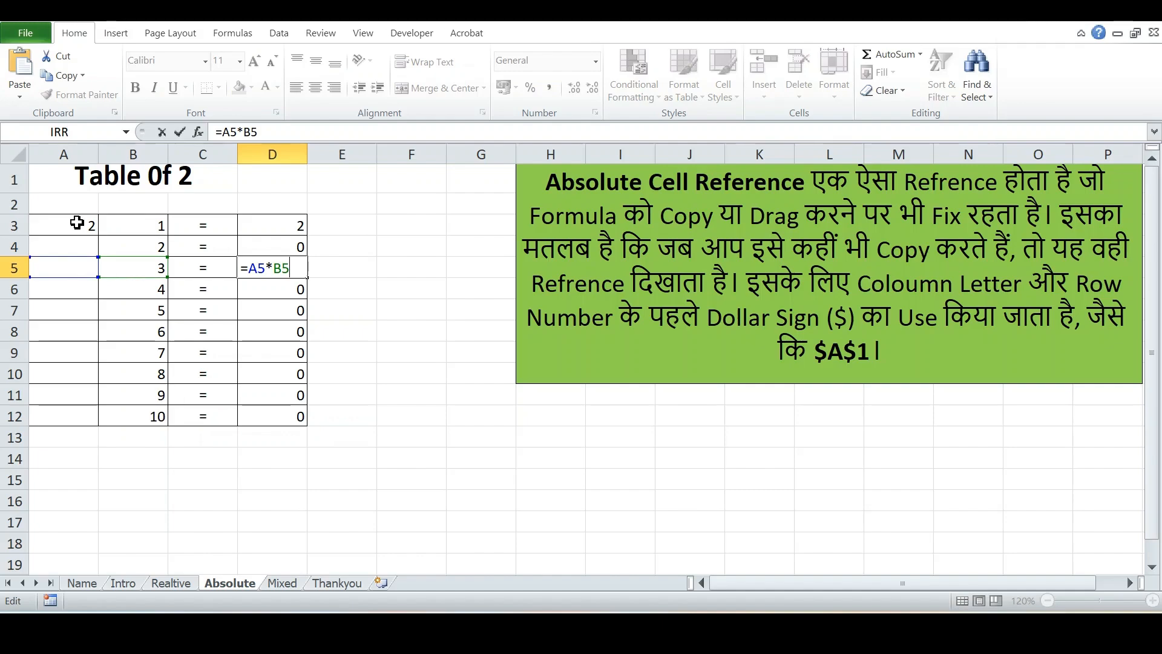
{"action": "key", "text": "ctrl+Return"}
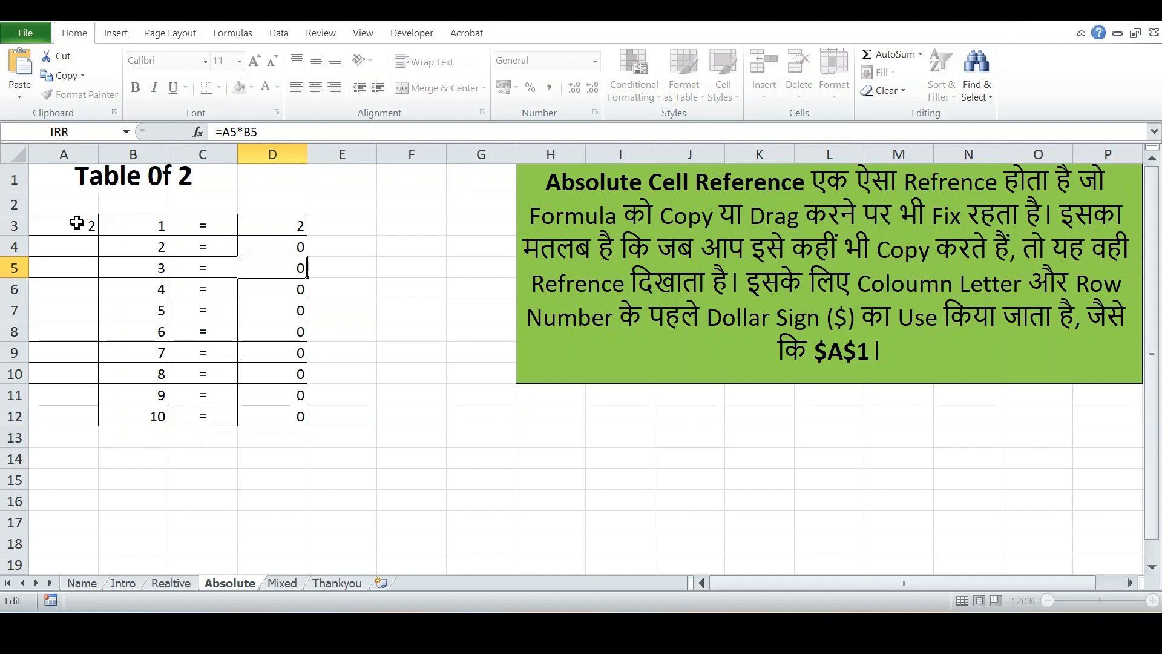
Change the formula in D3 to =$A$3*B3 and fill it down through D12.
{"action": "left_click", "coordinate": [277, 224]}
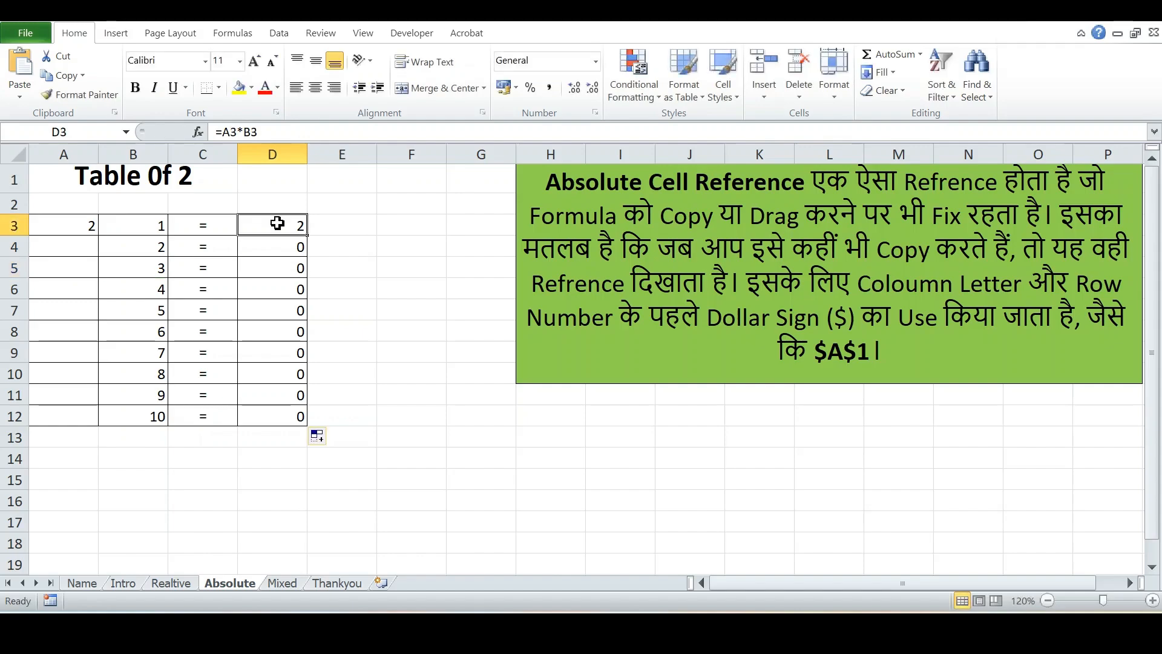
{"action": "key", "text": "F2"}
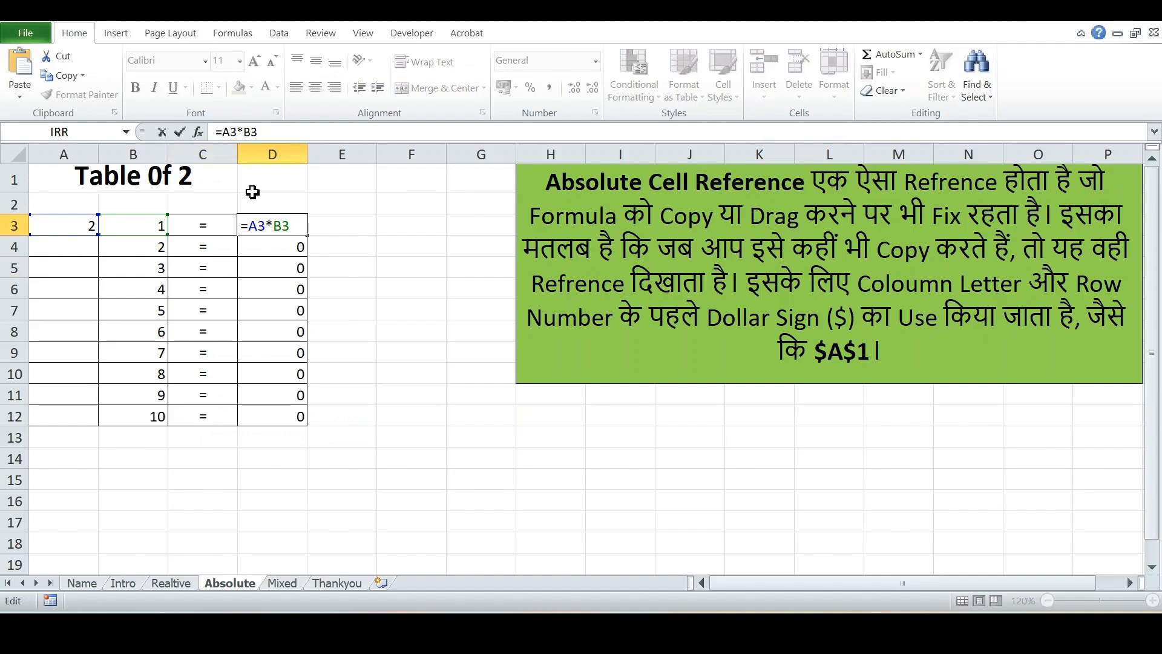
{"action": "left_click", "coordinate": [249, 226]}
{"action": "type", "text": "$A"}
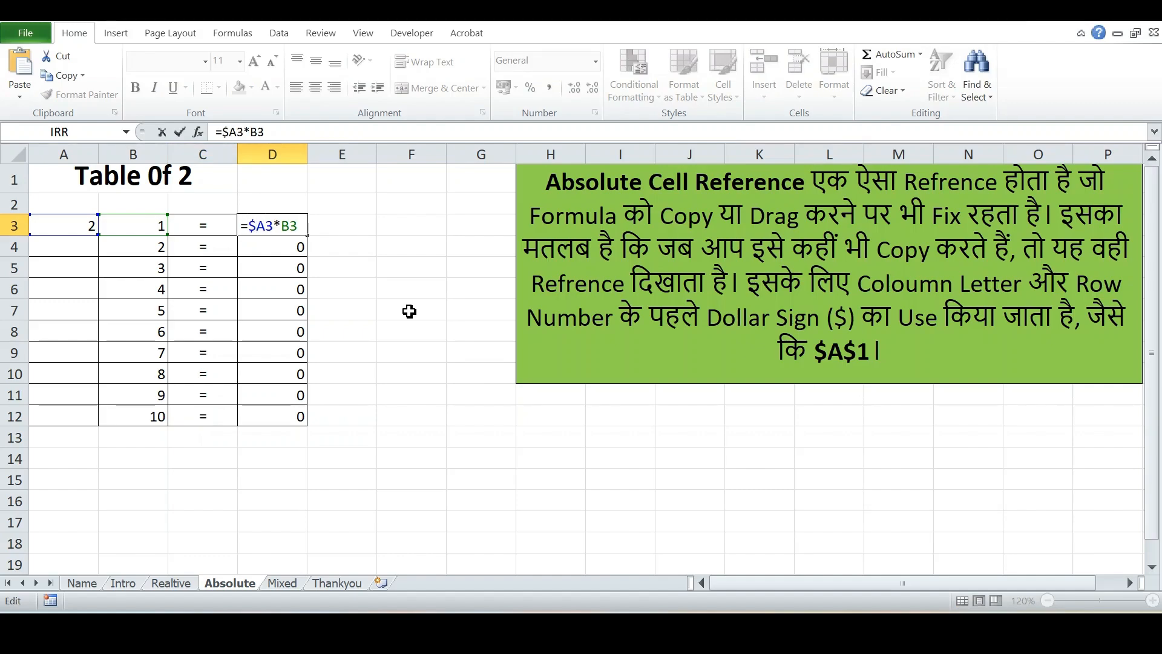
{"action": "type", "text": "#"}
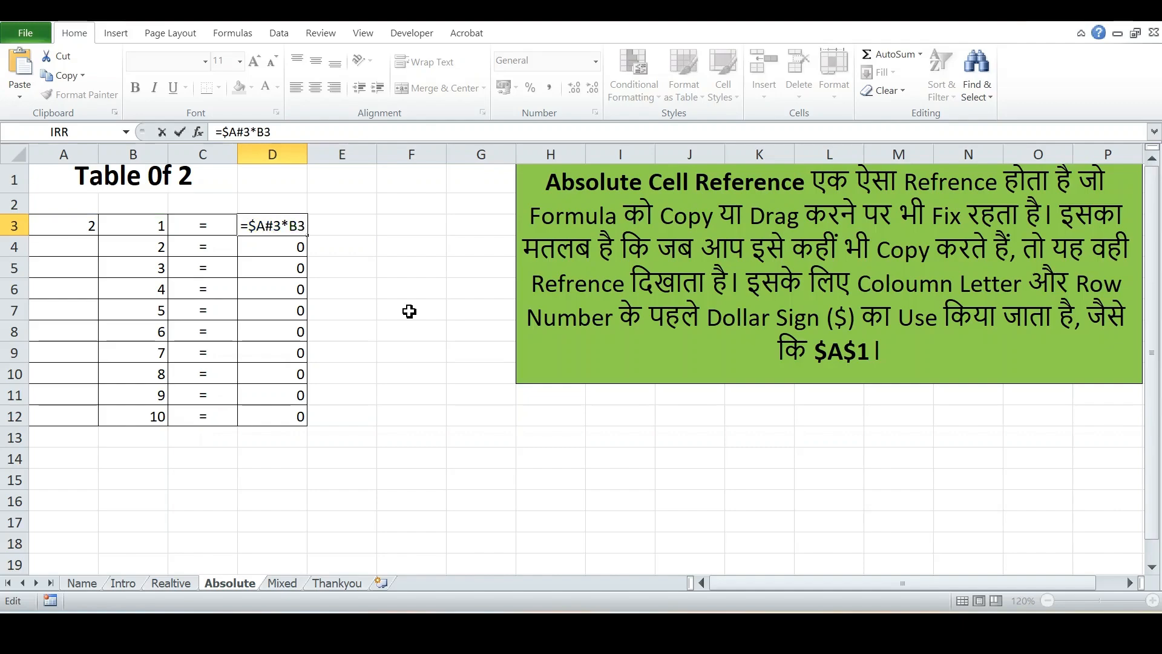
{"action": "key", "text": "BackSpace"}
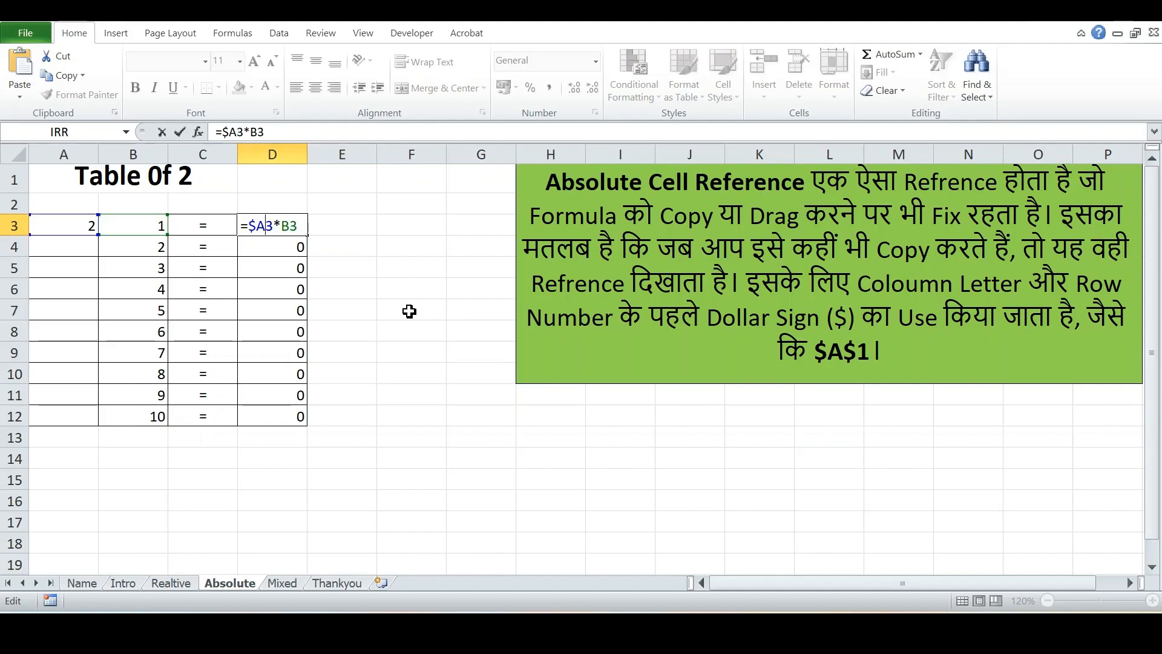
{"action": "type", "text": "$"}
{"action": "left_click", "coordinate": [365, 266]}
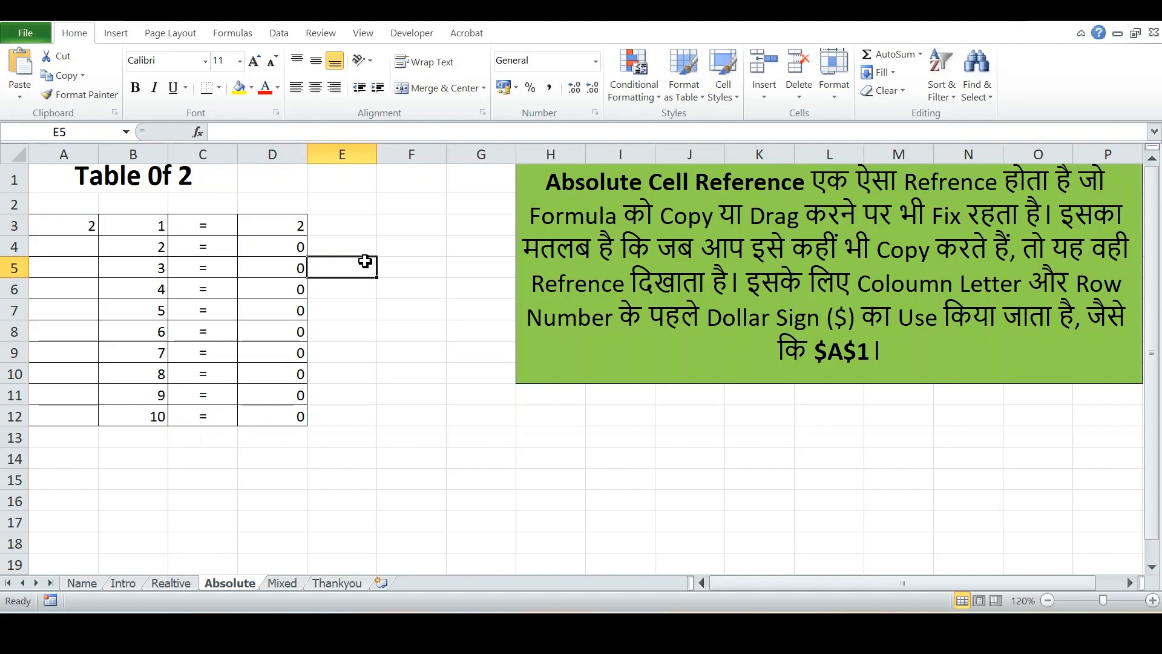
{"action": "left_click", "coordinate": [294, 228]}
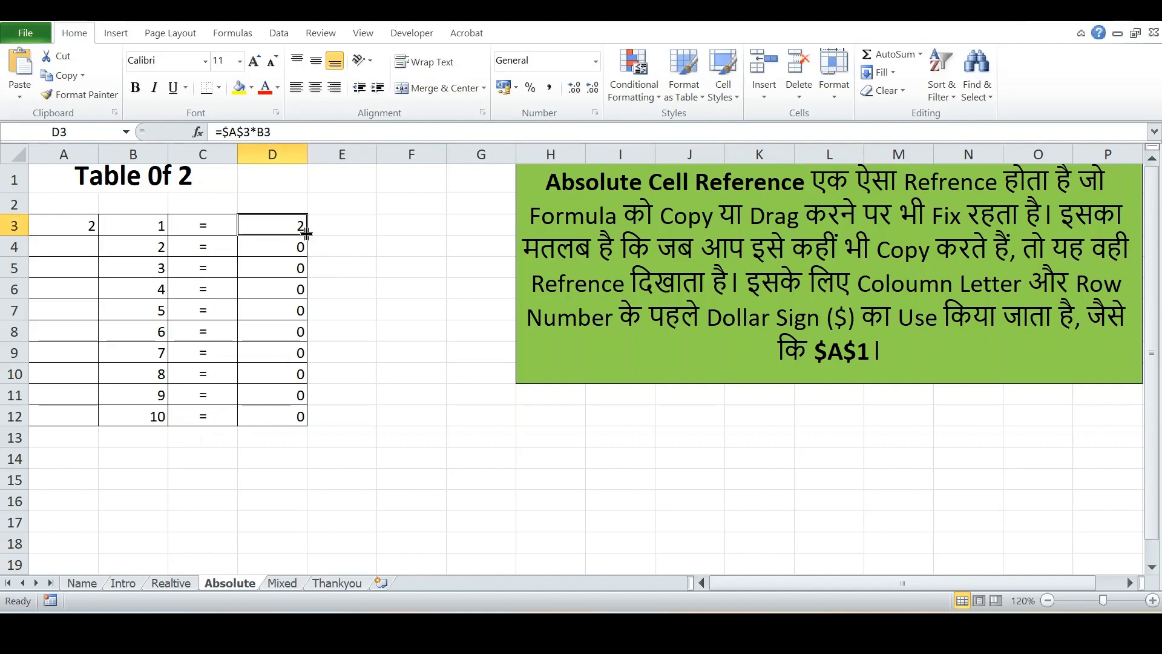
{"action": "left_click_drag", "start_coordinate": [306, 234], "coordinate": [307, 421]}
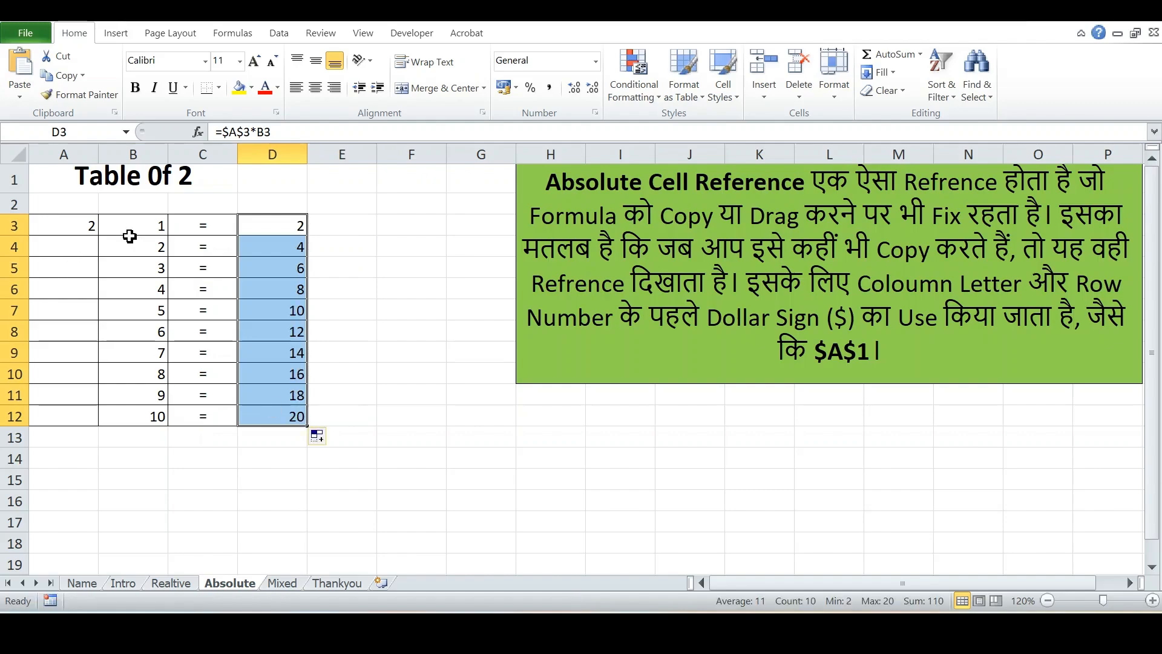
Check which cells the refilled formulas in D4 and D5 refer to.
{"action": "left_click", "coordinate": [266, 249]}
{"action": "double_click", "coordinate": [269, 250]}
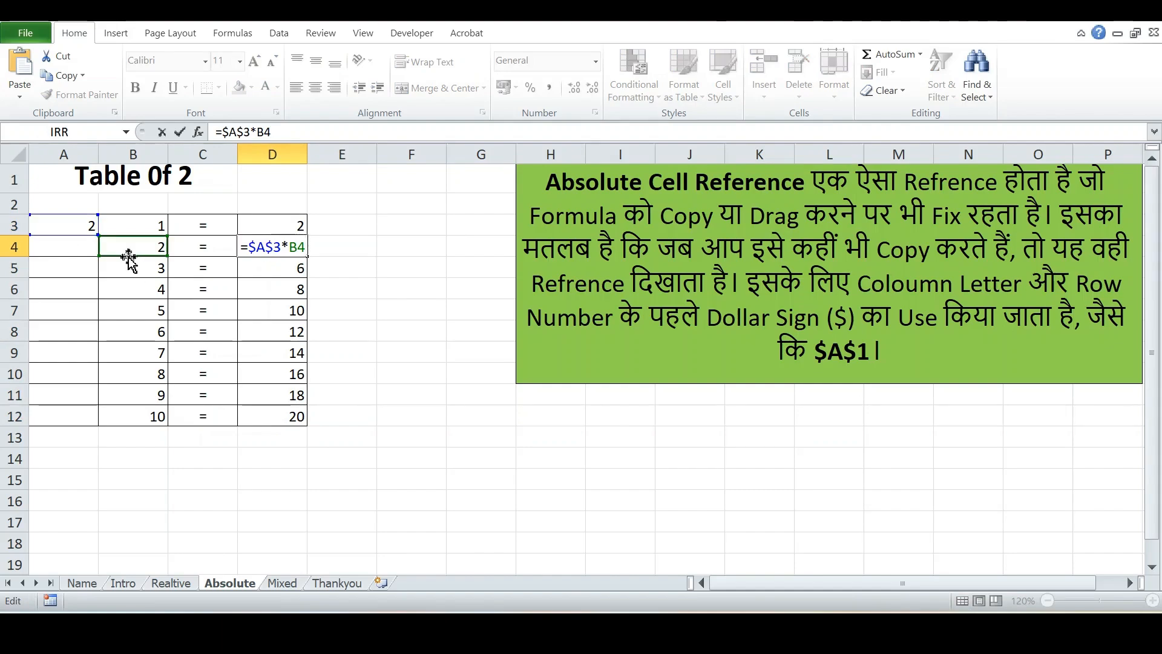
{"action": "key", "text": "Escape"}
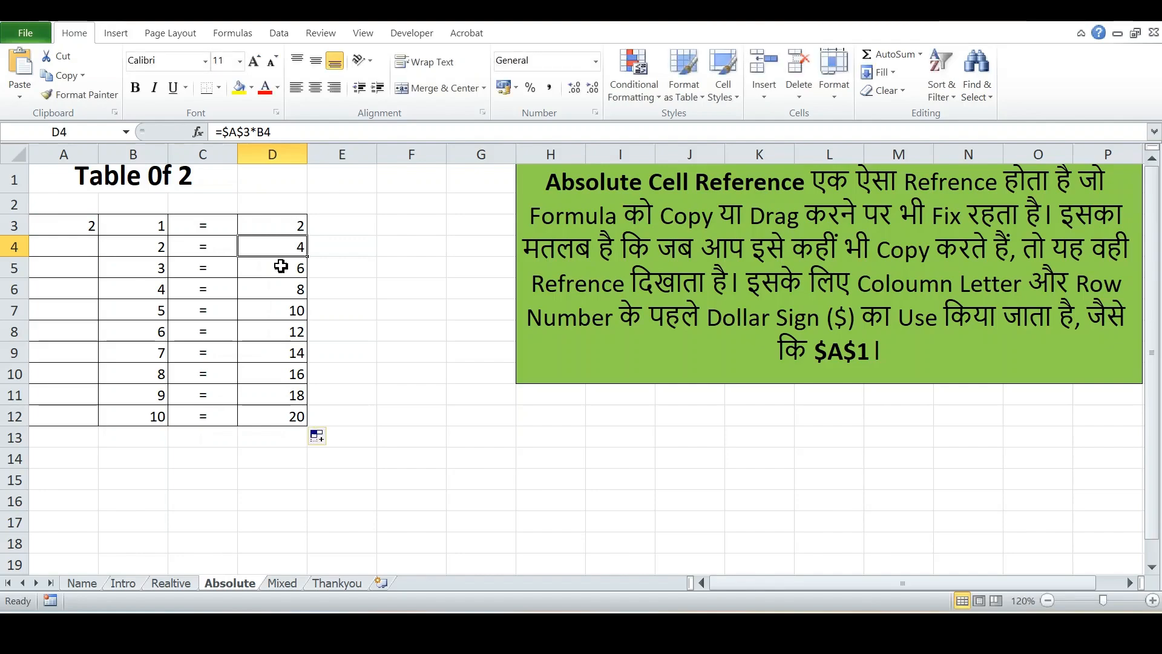
{"action": "left_click", "coordinate": [281, 266]}
{"action": "double_click", "coordinate": [281, 266]}
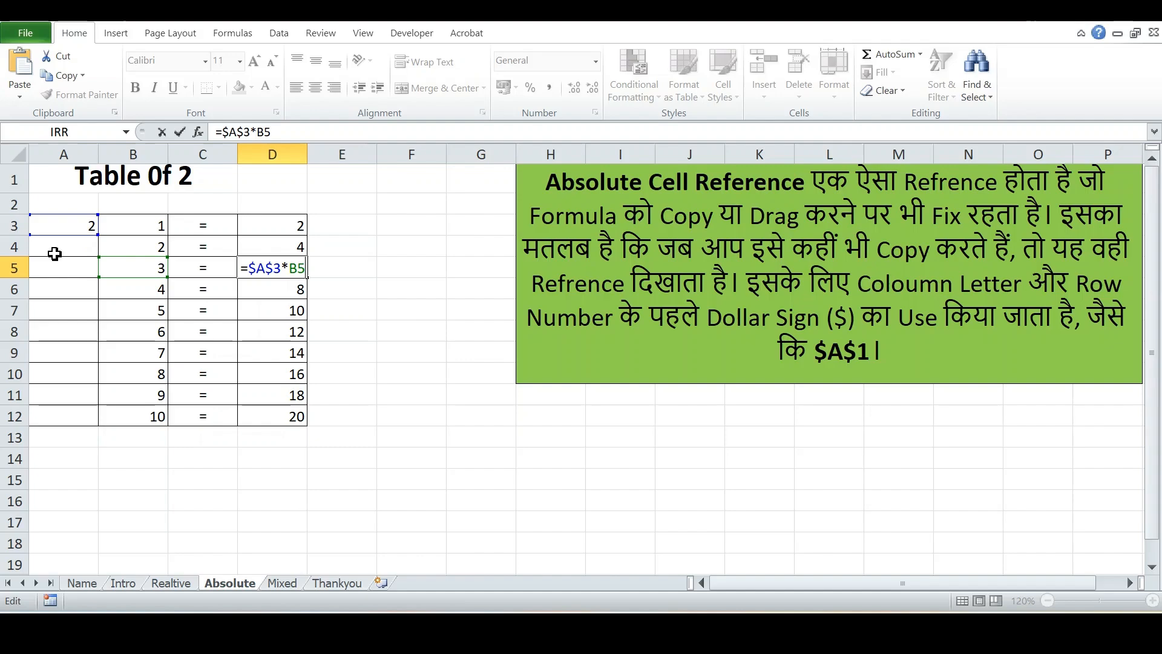
{"action": "key", "text": "Return"}
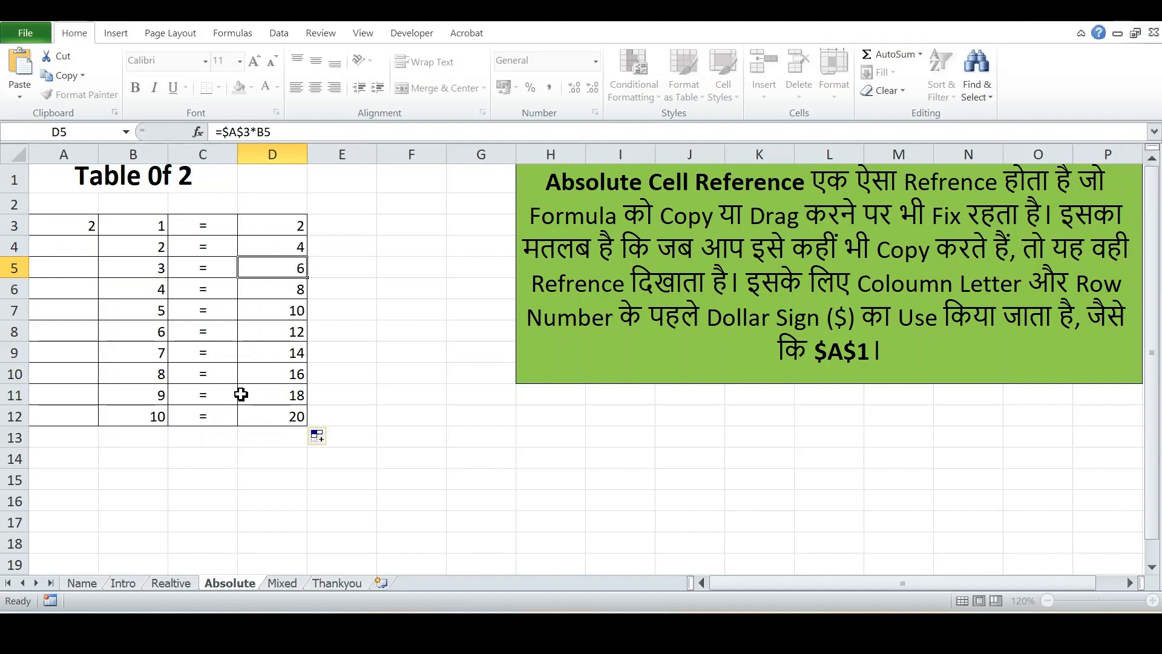
{"action": "left_click", "coordinate": [100, 478]}
{"action": "left_click_drag", "start_coordinate": [100, 478], "coordinate": [728, 458]}
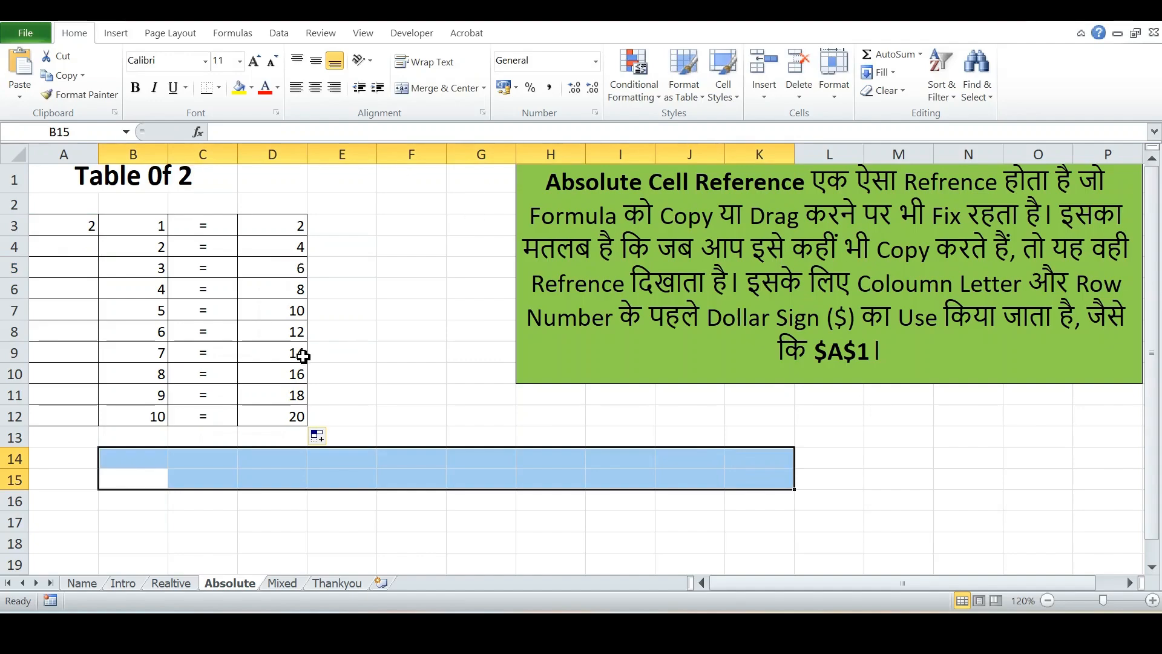
{"action": "left_click", "coordinate": [56, 486]}
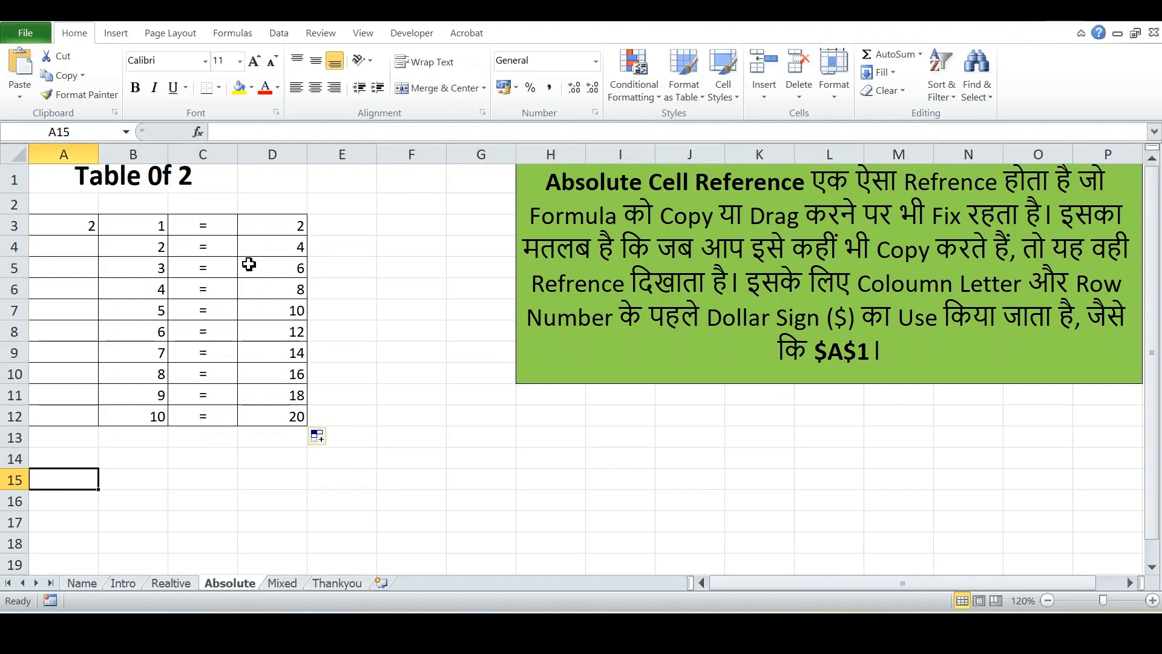
Review the multiplier cell A3 and the absolute reference to it in D3's formula.
{"action": "left_click", "coordinate": [44, 221]}
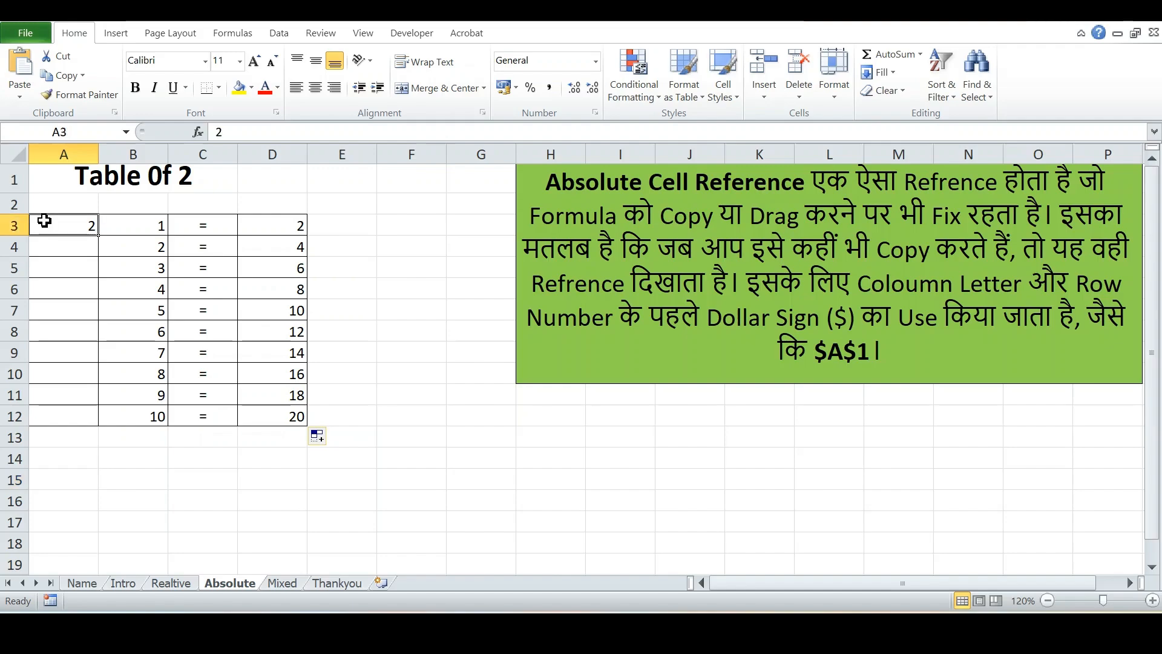
{"action": "left_click", "coordinate": [256, 227]}
{"action": "double_click", "coordinate": [259, 228]}
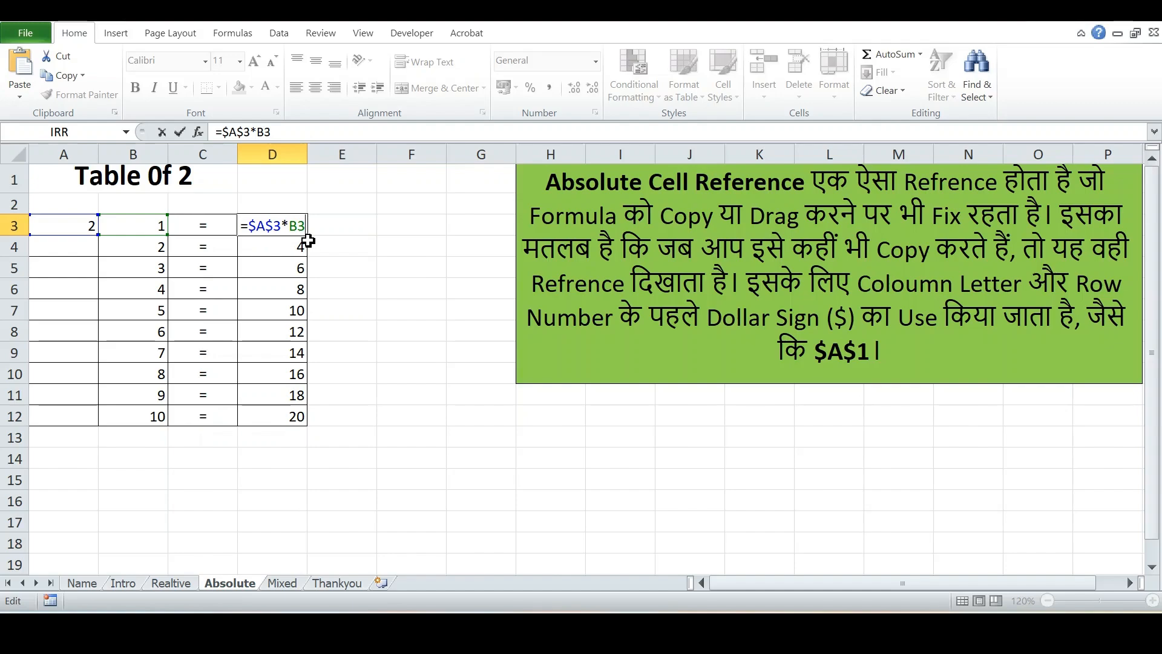
{"action": "key", "text": "ctrl+Return"}
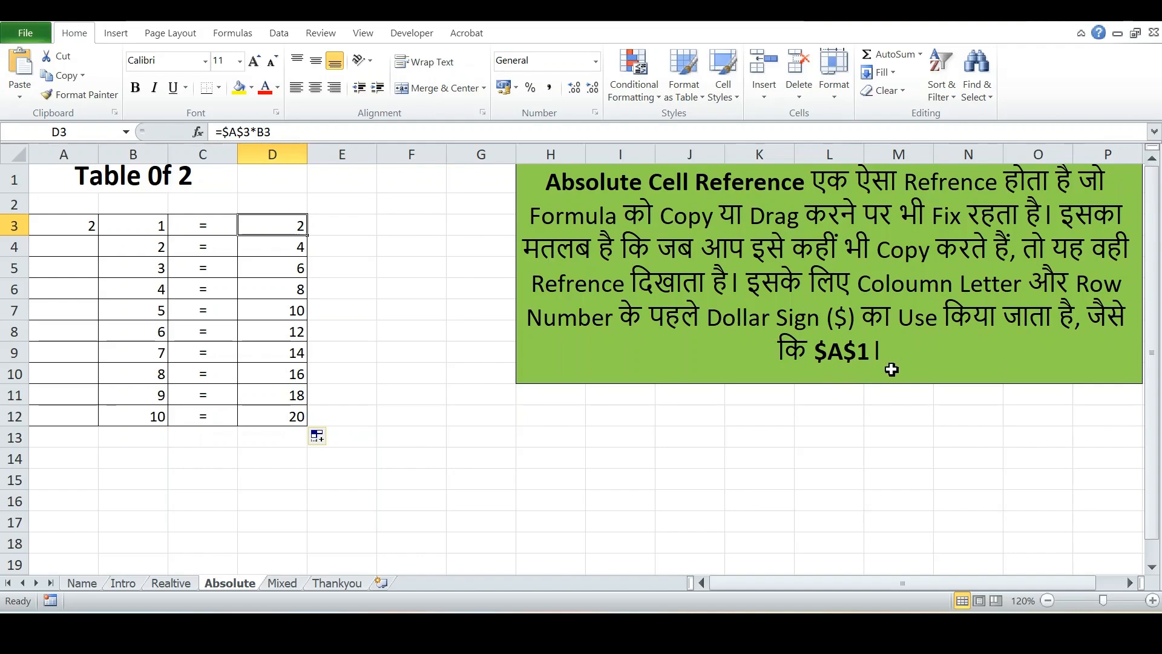
Switch to the Mixed worksheet and enter the total price formula =B4*C2 in B5.
{"action": "left_click", "coordinate": [293, 587]}
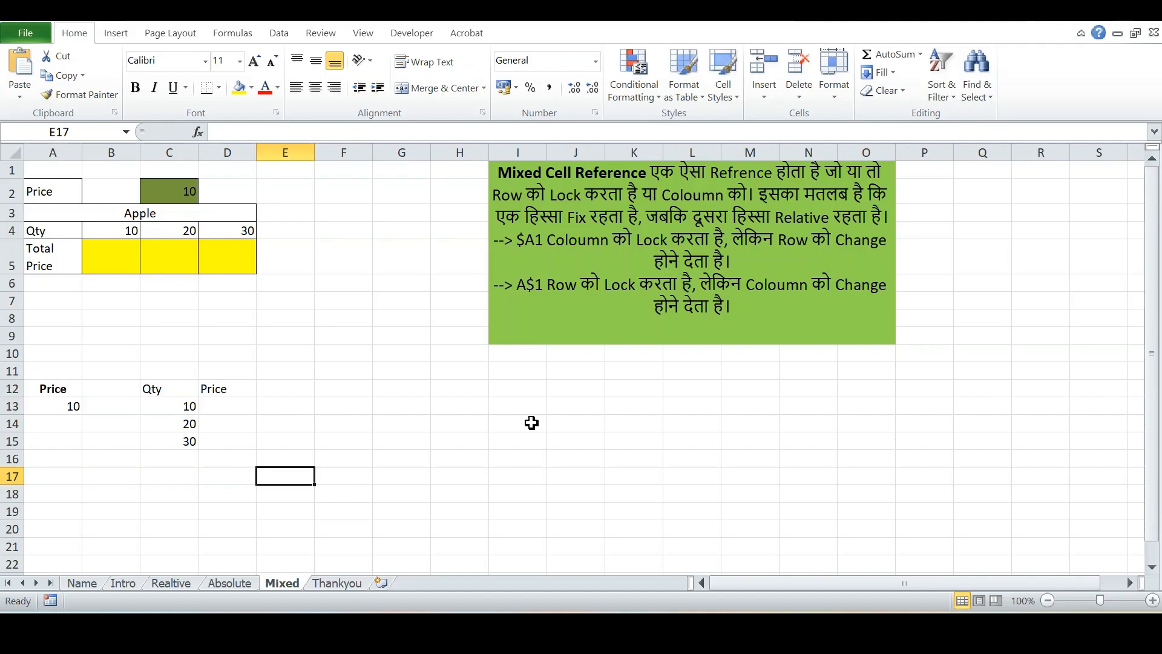
{"action": "left_click", "coordinate": [113, 254]}
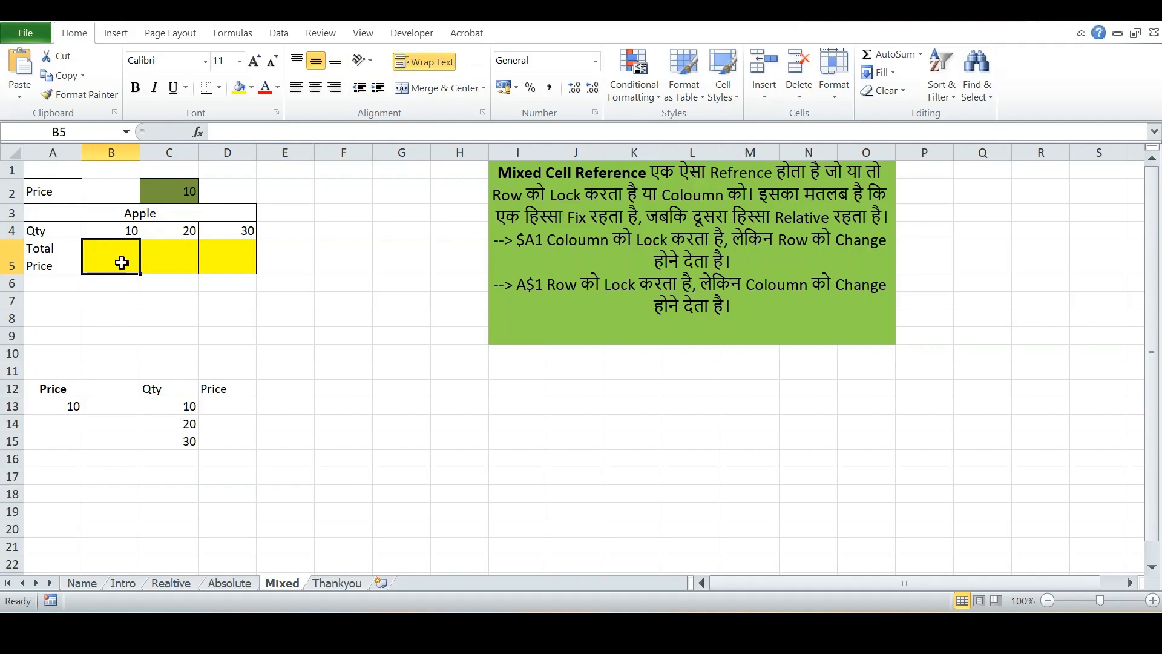
{"action": "type", "text": "="}
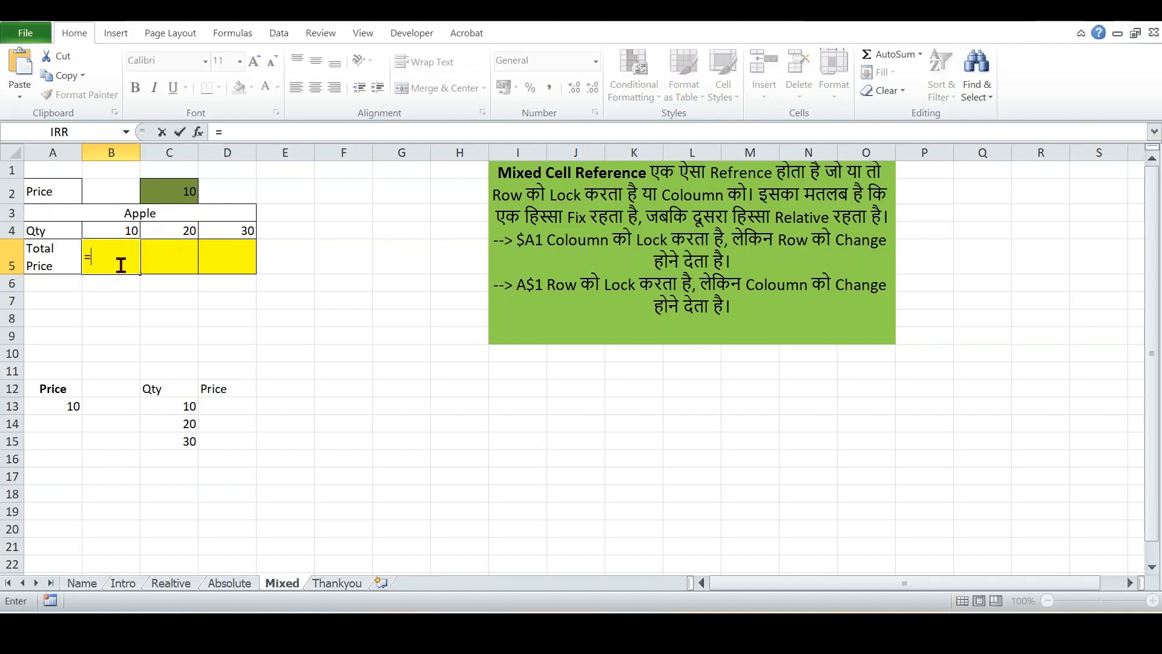
{"action": "left_click", "coordinate": [125, 229]}
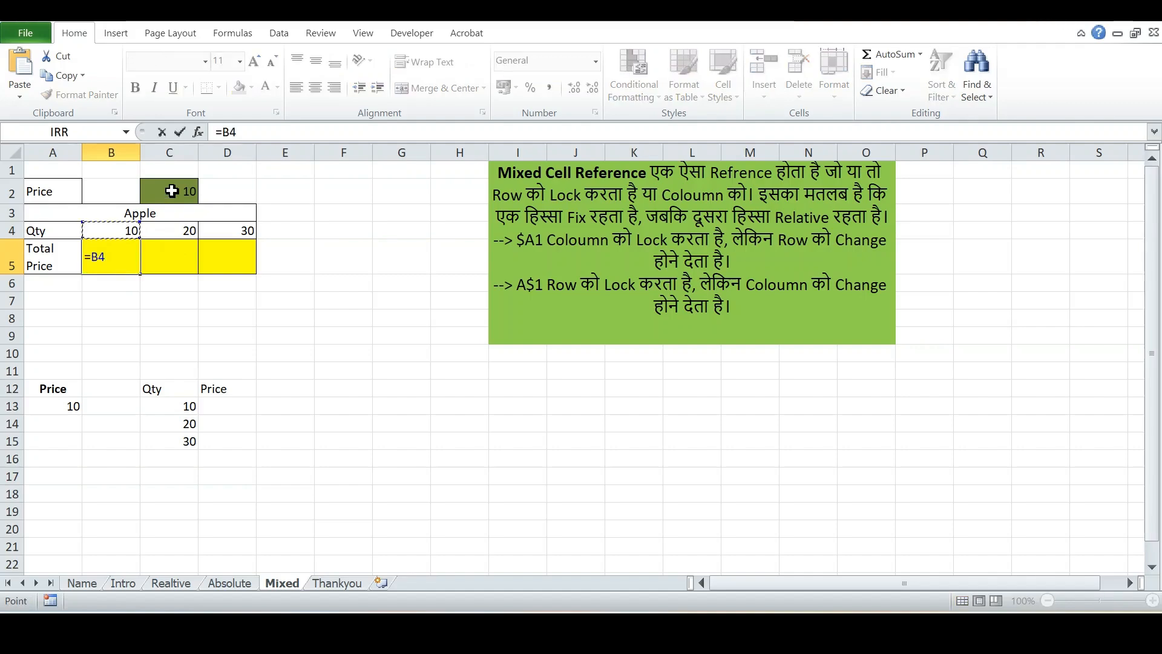
{"action": "type", "text": "*"}
{"action": "left_click", "coordinate": [179, 189]}
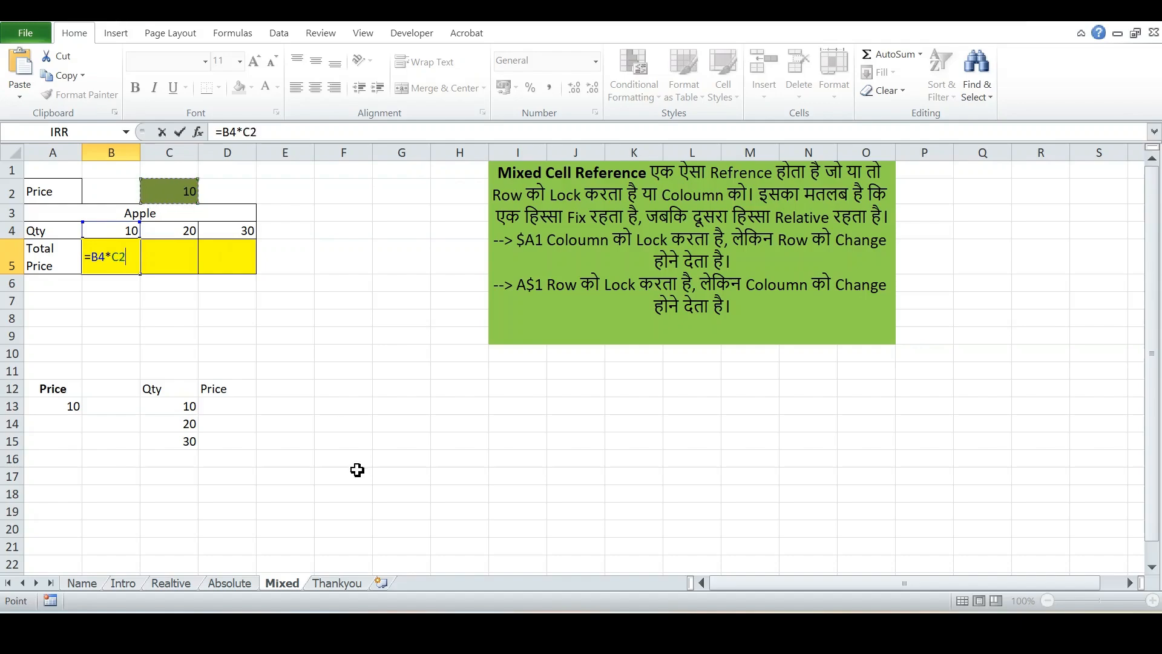
{"action": "key", "text": "Return"}
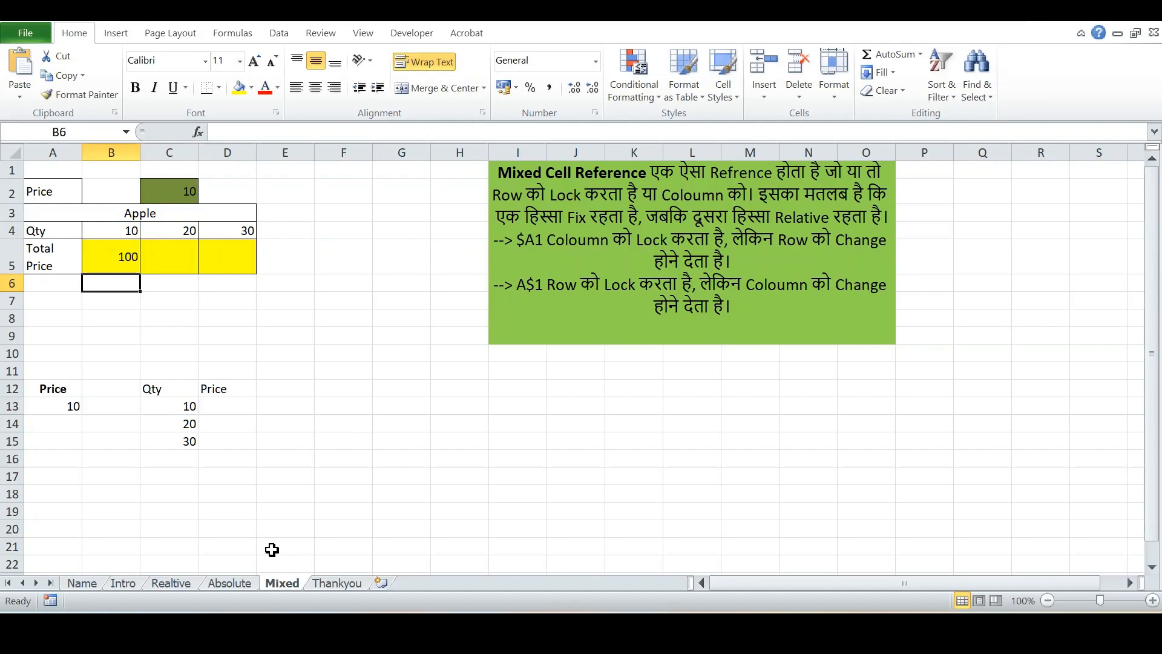
Fill the total price formula from B5 across through D5.
{"action": "left_click", "coordinate": [110, 254]}
{"action": "mouse_move", "coordinate": [139, 273]}
{"action": "left_mouse_down"}
{"action": "mouse_move", "coordinate": [176, 259]}
{"action": "mouse_move", "coordinate": [235, 267]}
{"action": "left_mouse_up"}
{"action": "left_click", "coordinate": [256, 318]}
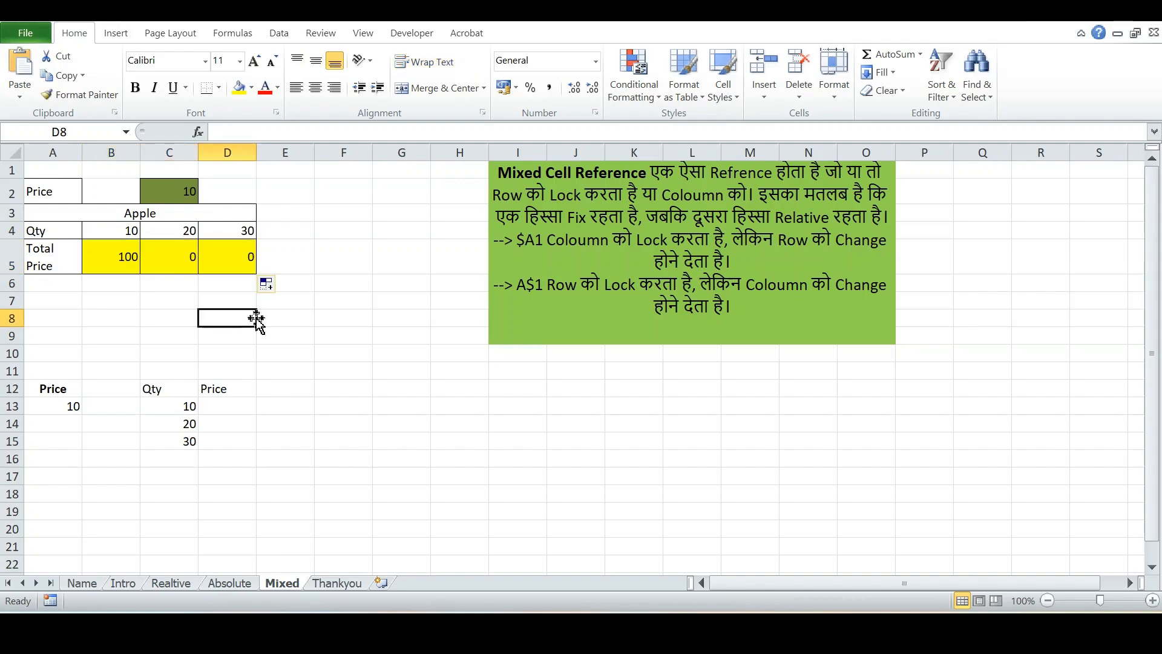
Inspect which cells the copied total price formula in C5 references.
{"action": "left_click", "coordinate": [167, 257]}
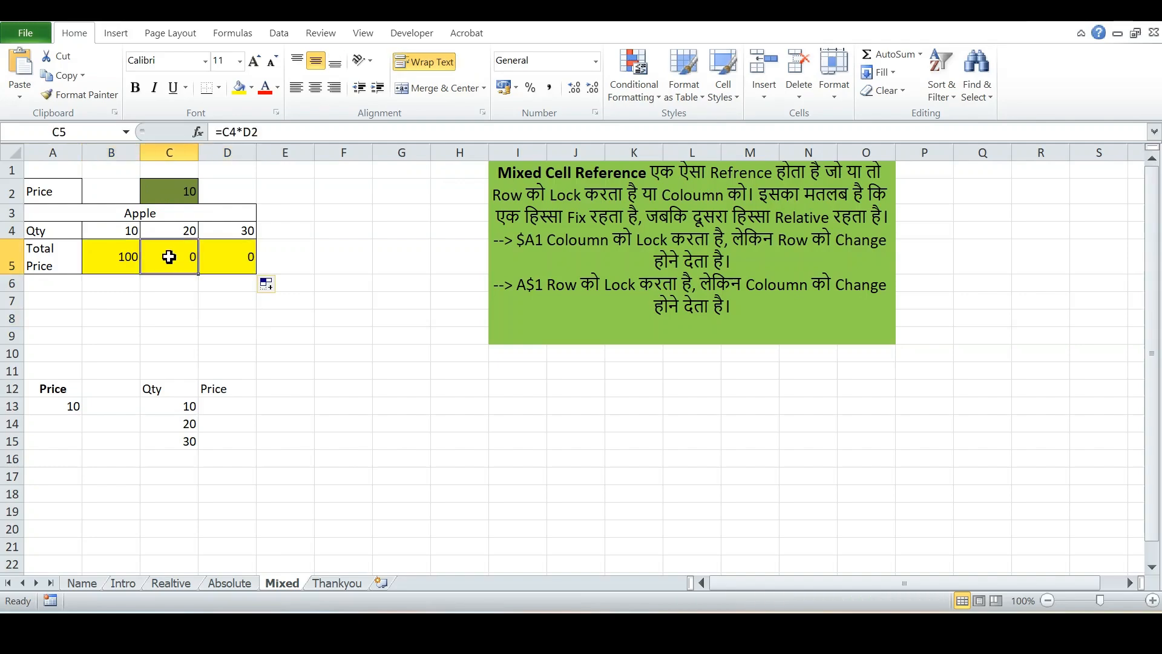
{"action": "double_click", "coordinate": [167, 256]}
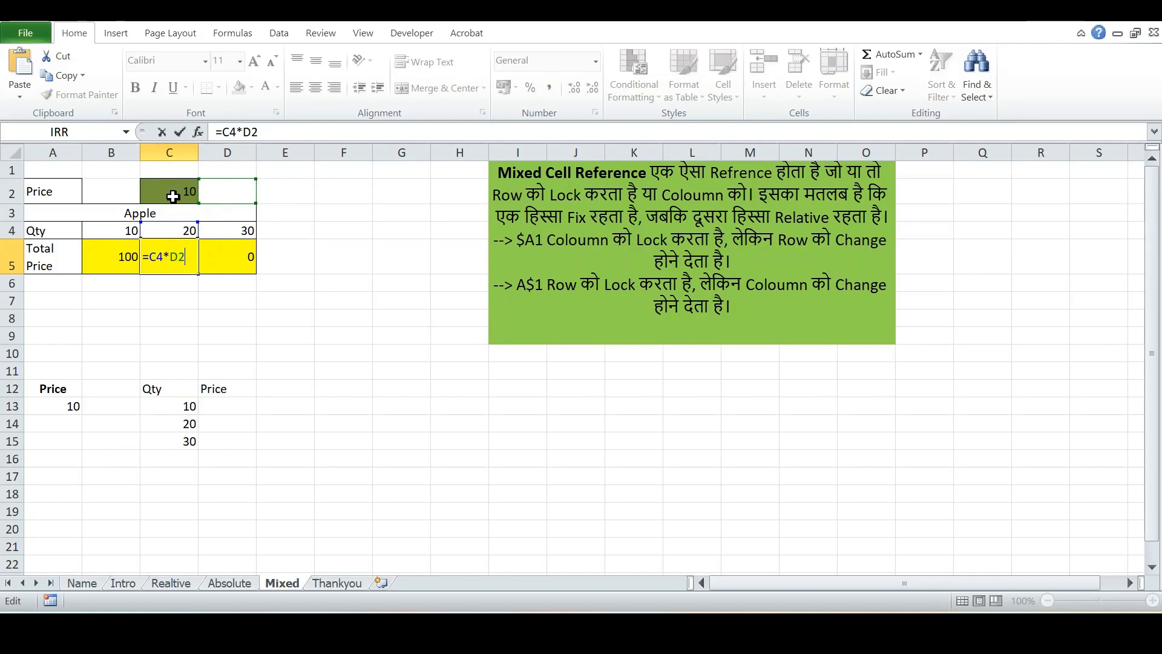
{"action": "key", "text": "Escape"}
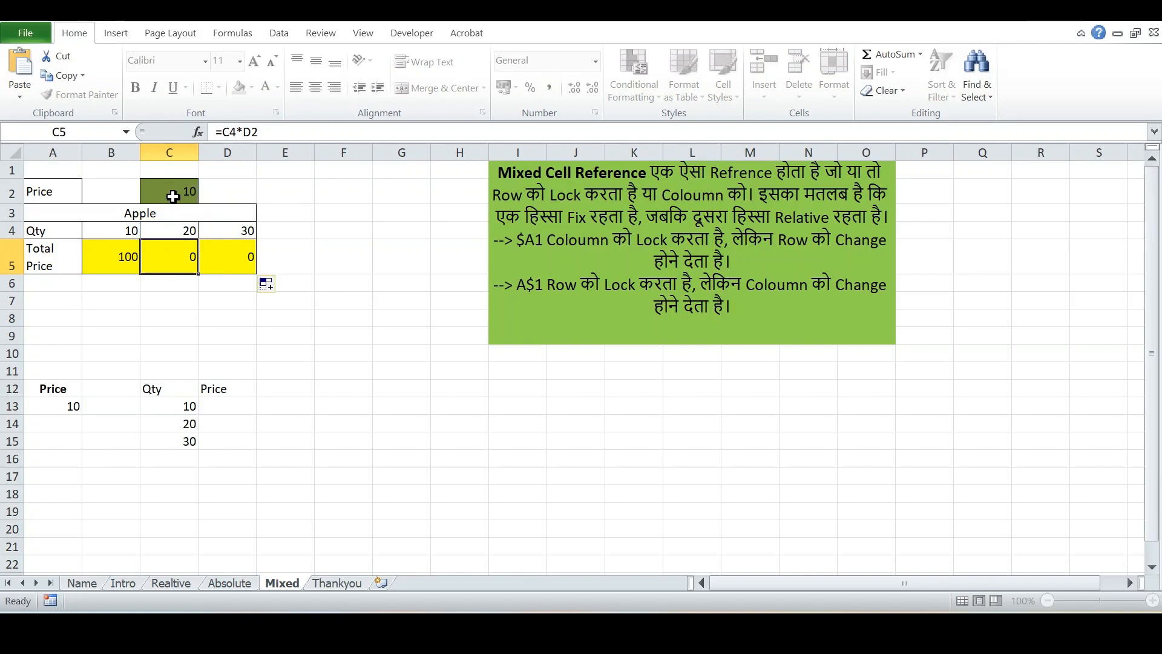
Lock the price column in B5 by changing its formula to =B4*$C2, and fill it across through D5.
{"action": "left_click", "coordinate": [125, 255]}
{"action": "double_click", "coordinate": [123, 255]}
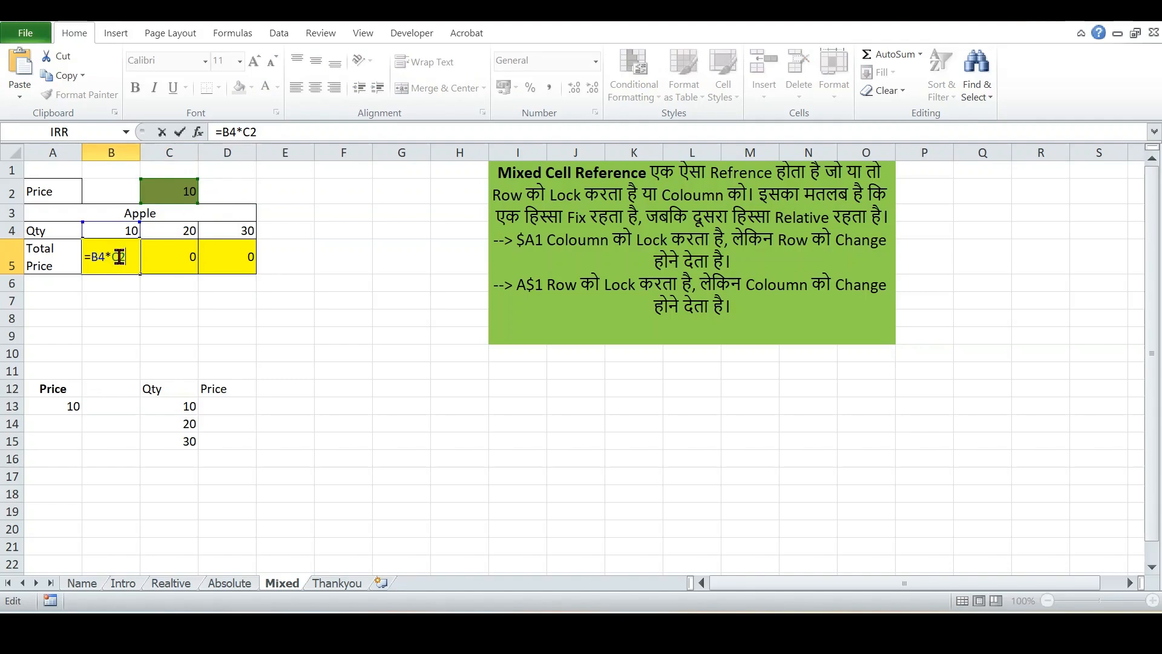
{"action": "left_click", "coordinate": [111, 255]}
{"action": "type", "text": "$"}
{"action": "key", "text": "Return"}
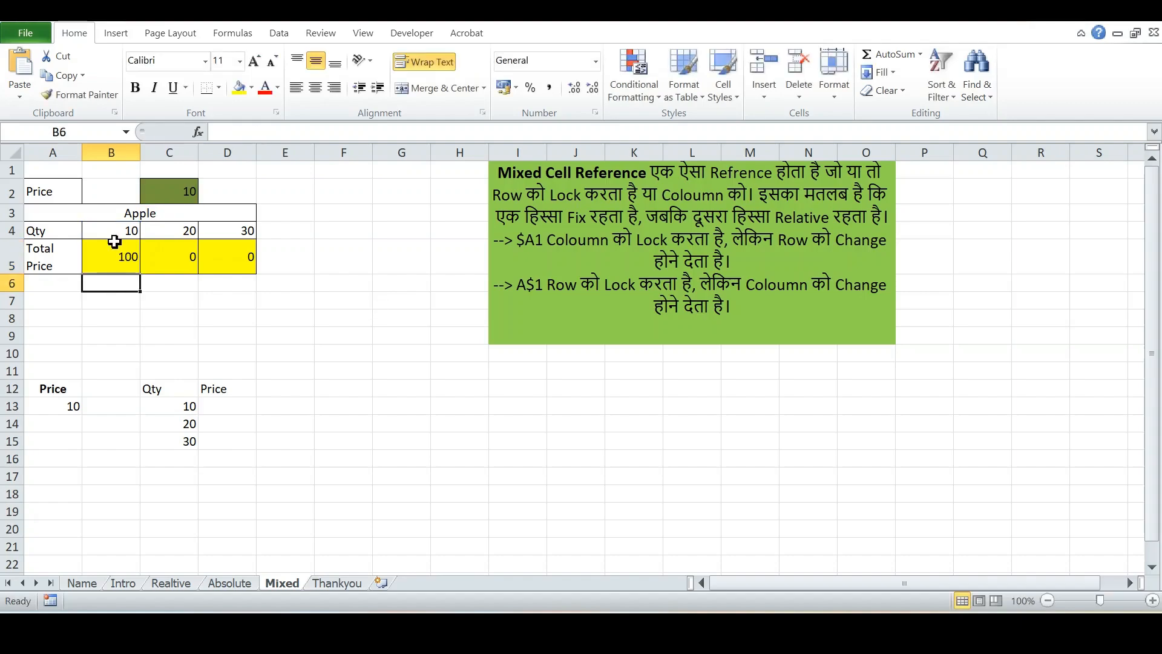
{"action": "left_click", "coordinate": [116, 253]}
{"action": "left_click_drag", "start_coordinate": [139, 273], "coordinate": [273, 274]}
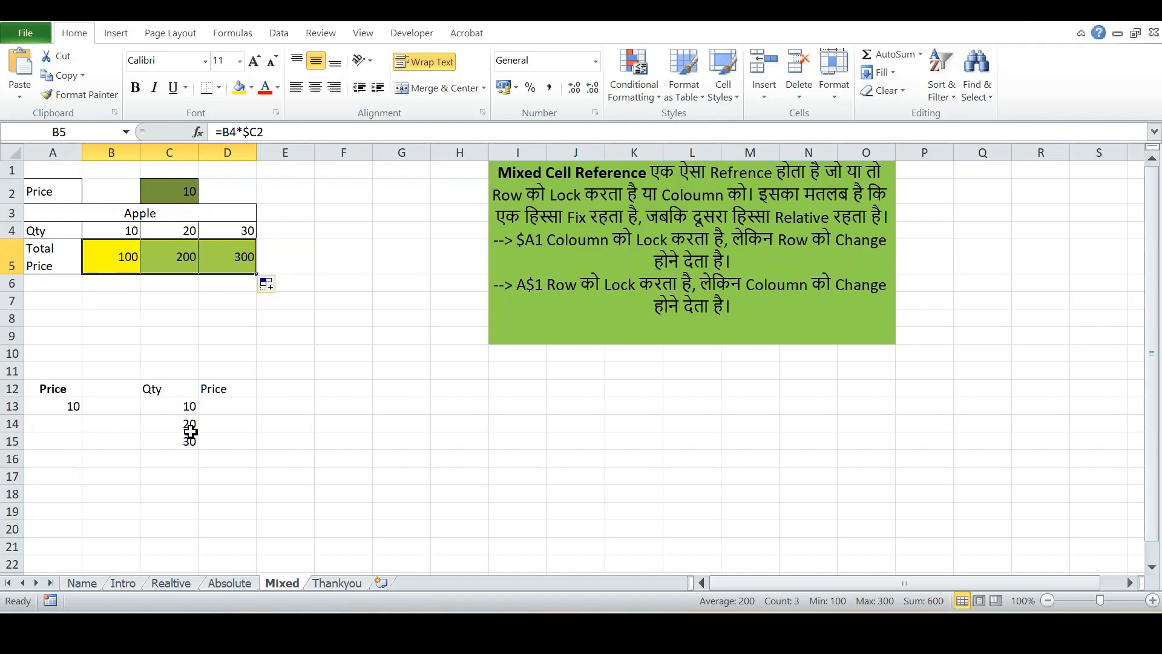
Enter the price formula =A13*C13 in D13 of the lower quantity table.
{"action": "left_click", "coordinate": [217, 409]}
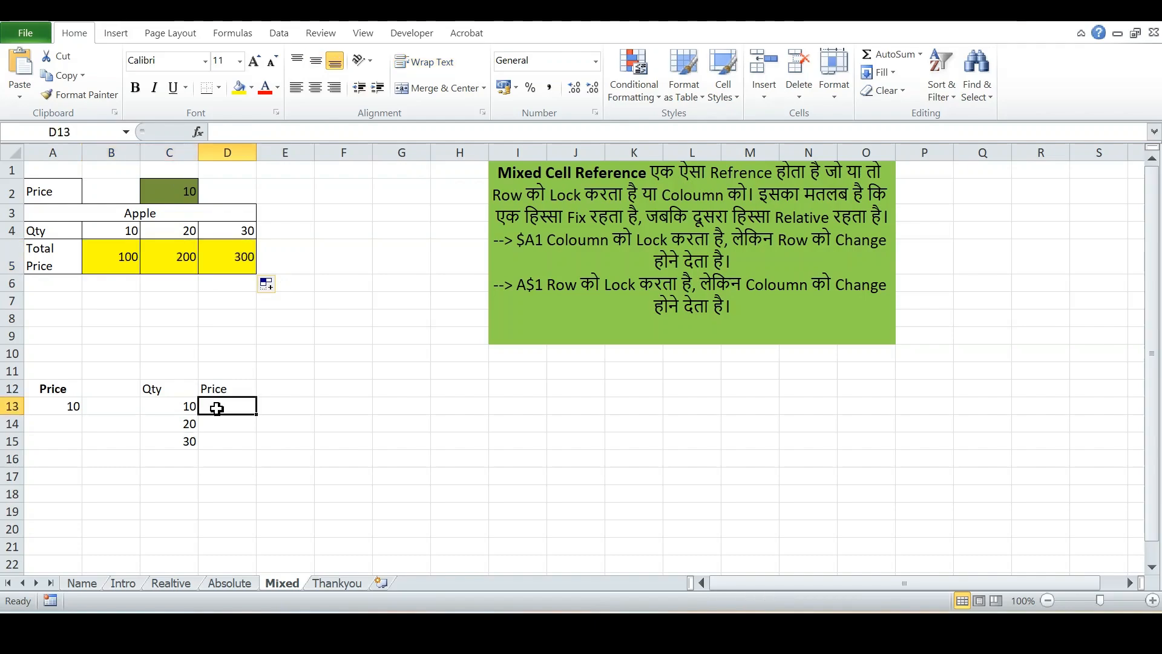
{"action": "type", "text": "="}
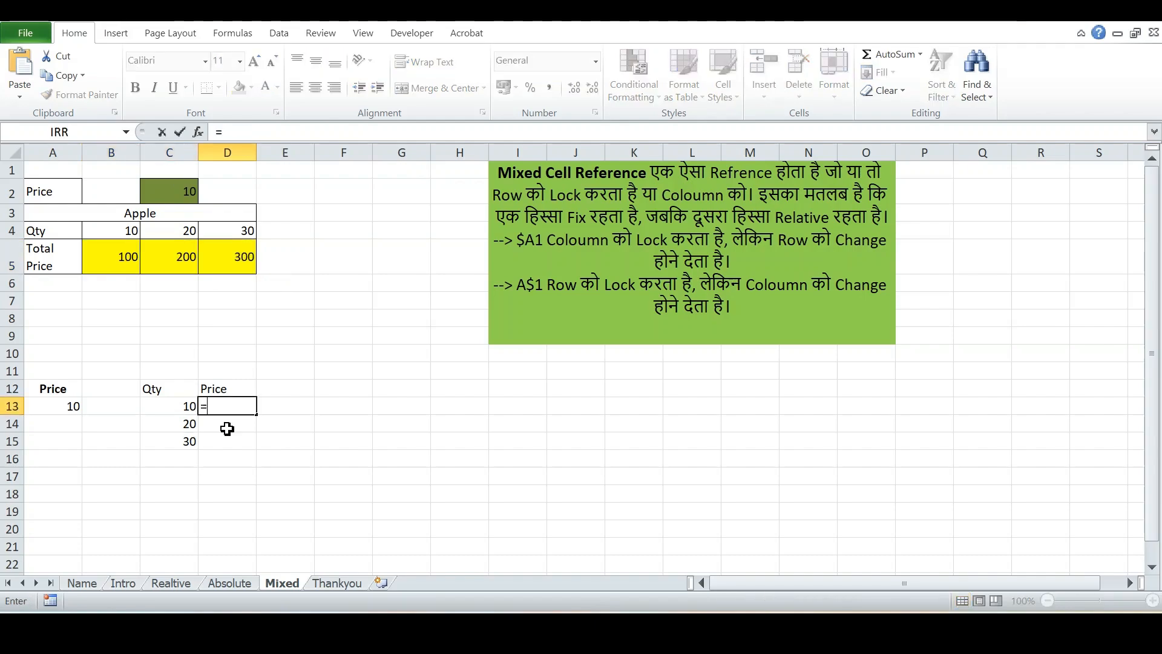
{"action": "left_click", "coordinate": [55, 410]}
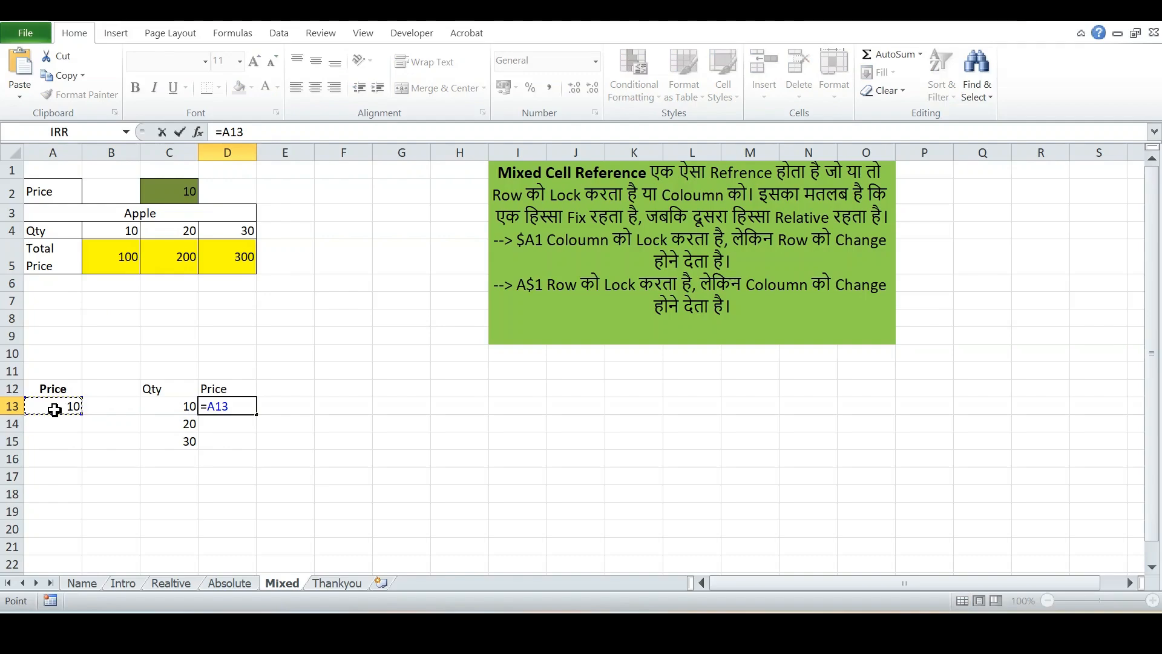
{"action": "type", "text": "*"}
{"action": "left_click", "coordinate": [165, 406]}
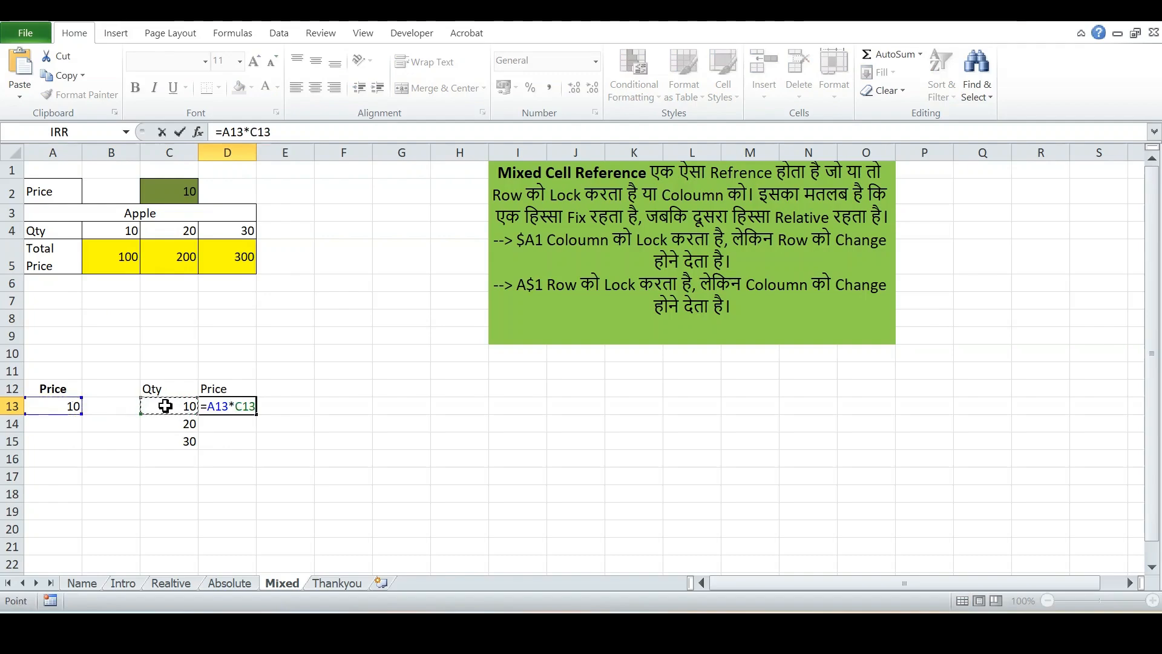
{"action": "key", "text": "Return"}
Fill the unlocked price formula from D13 down through D15.
{"action": "left_click", "coordinate": [241, 407]}
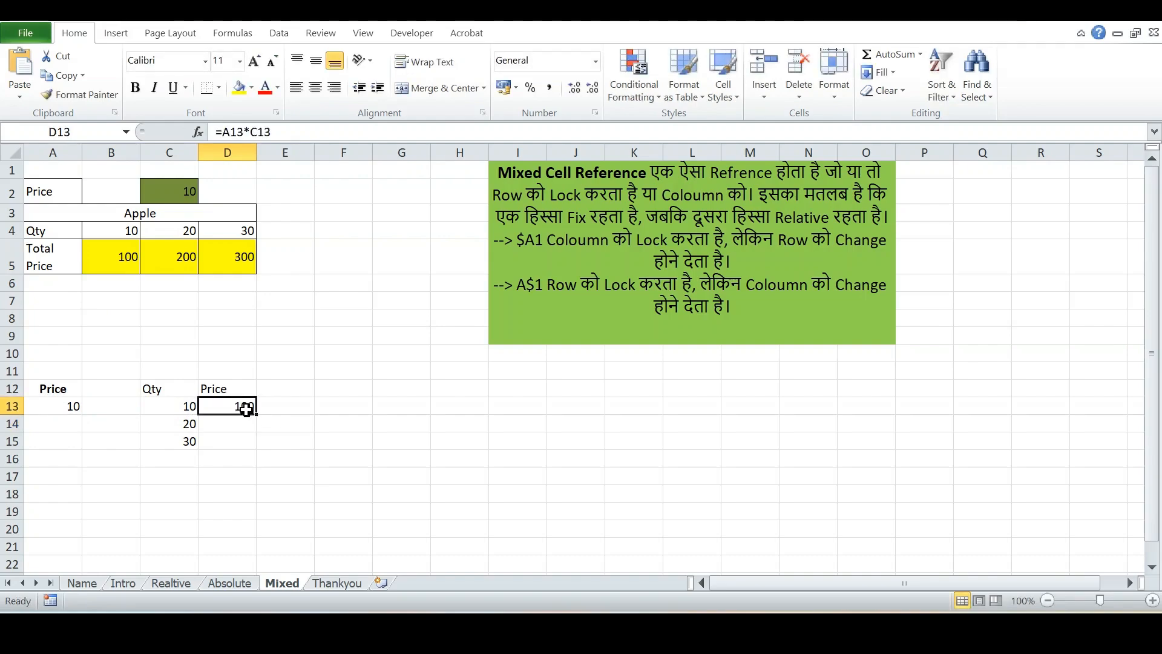
{"action": "left_click_drag", "start_coordinate": [255, 415], "coordinate": [250, 452]}
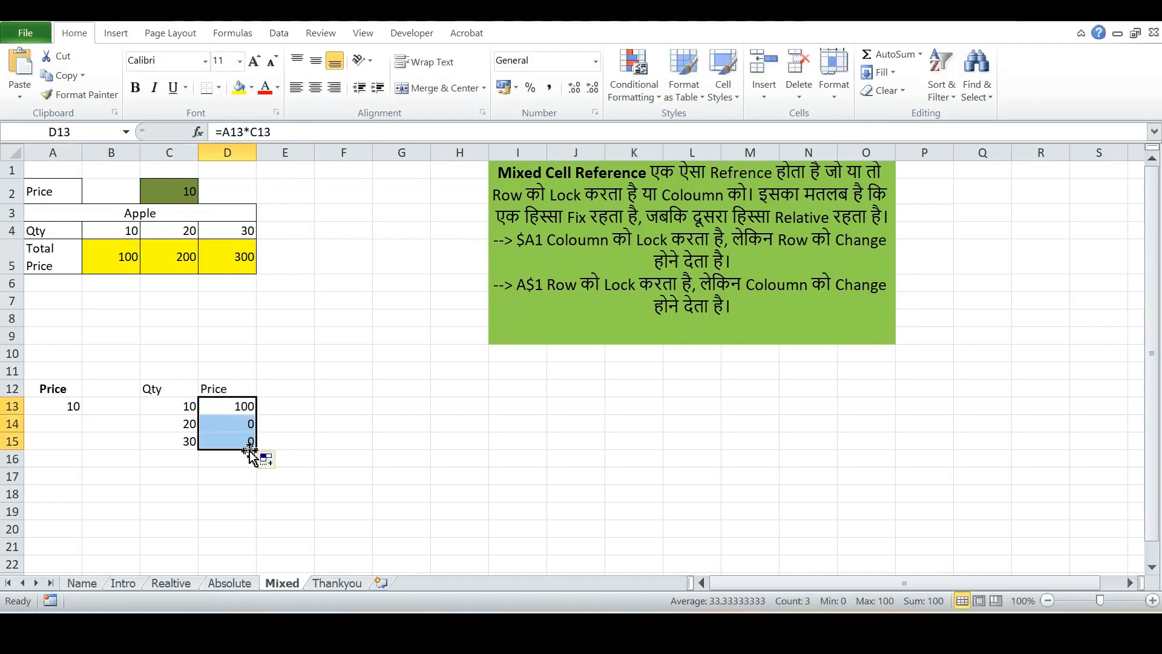
{"action": "left_click", "coordinate": [267, 486]}
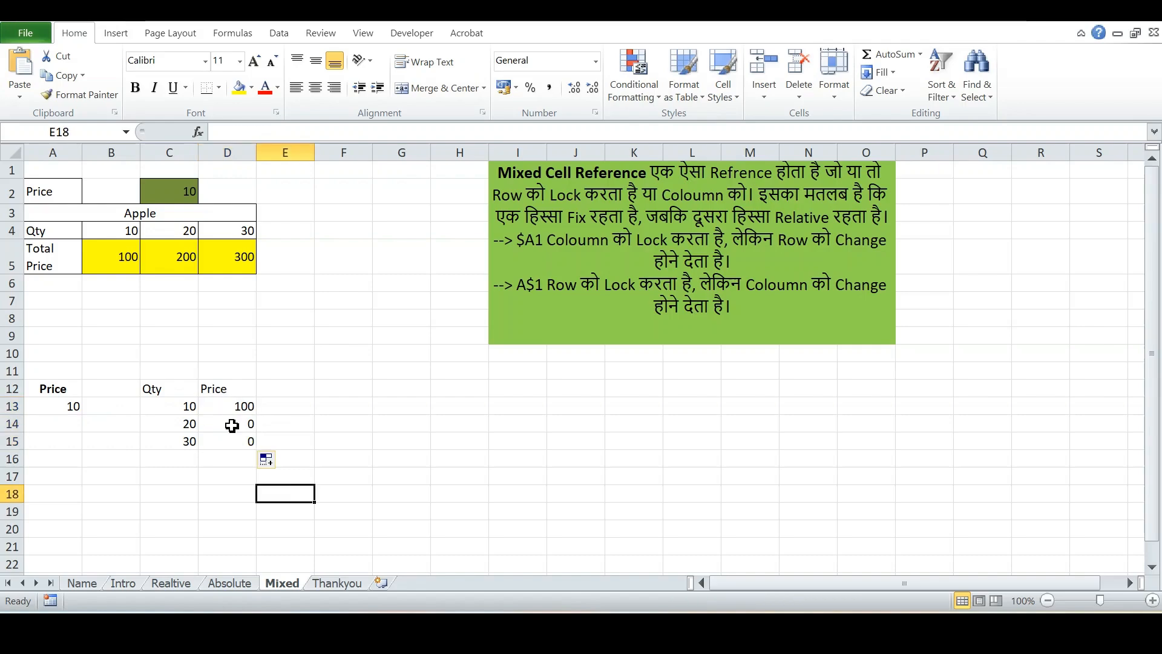
Compare which cells the price formulas in D13 and D14 reference.
{"action": "left_click", "coordinate": [232, 424]}
{"action": "double_click", "coordinate": [232, 424]}
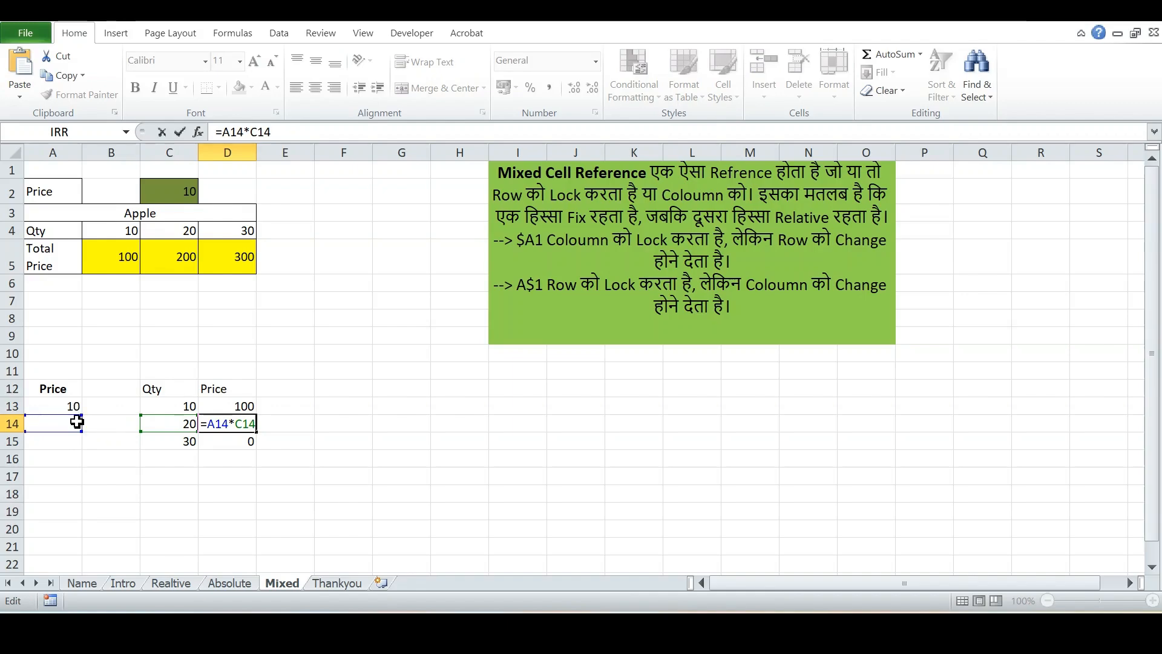
{"action": "key", "text": "ctrl+Return"}
{"action": "double_click", "coordinate": [233, 404]}
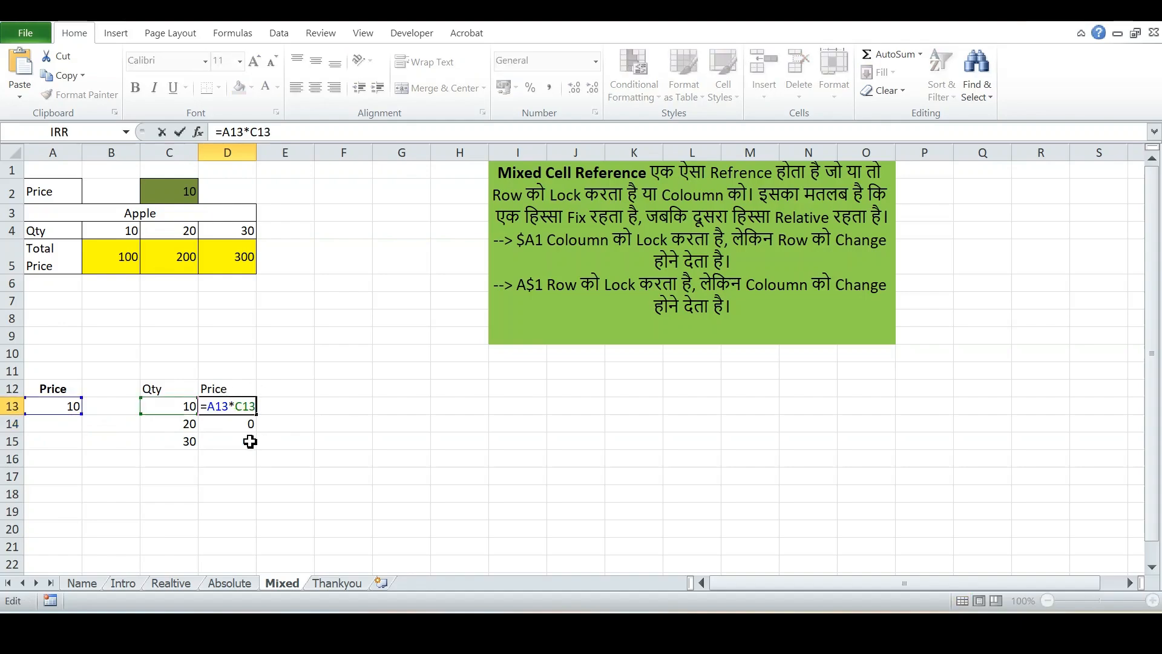
{"action": "key", "text": "ctrl+Return"}
{"action": "left_click", "coordinate": [227, 427]}
{"action": "double_click", "coordinate": [227, 428]}
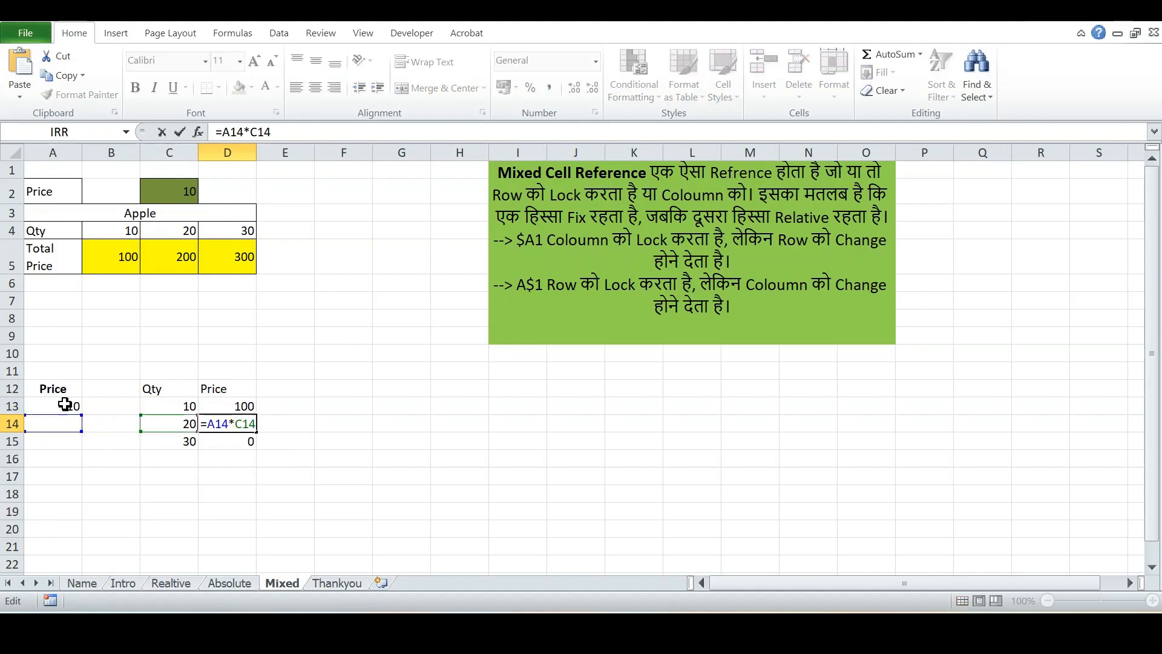
{"action": "key", "text": "Escape"}
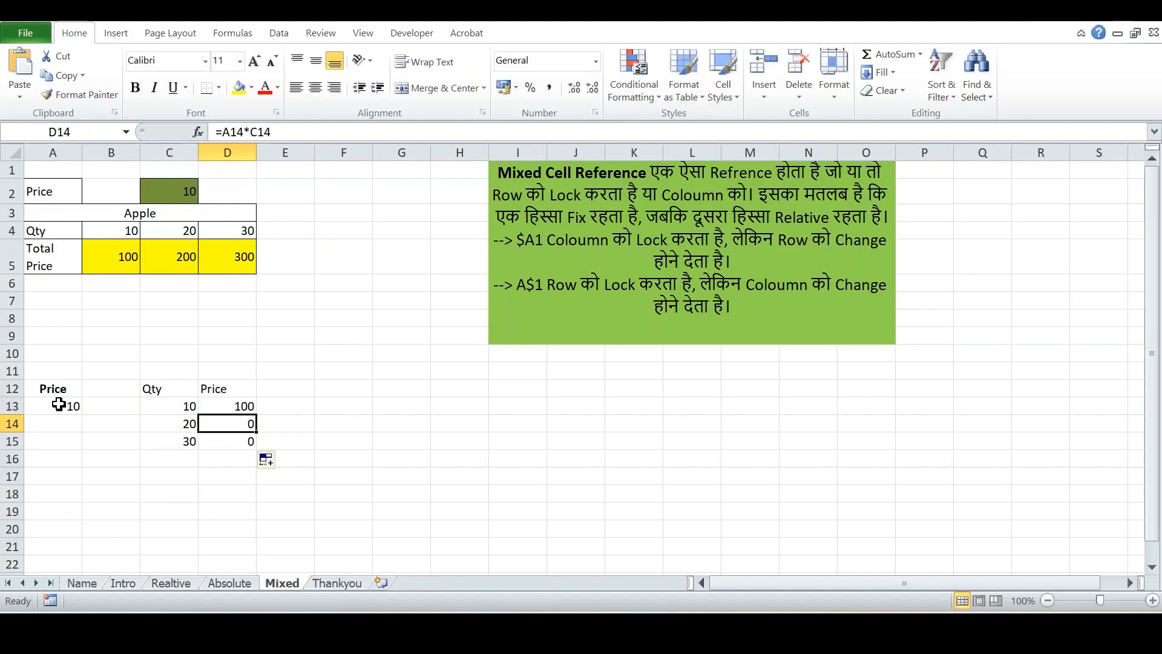
Lock the price row in D13 by changing its formula to =A$13*C13, and fill it down through D15.
{"action": "left_click", "coordinate": [226, 401]}
{"action": "double_click", "coordinate": [226, 401]}
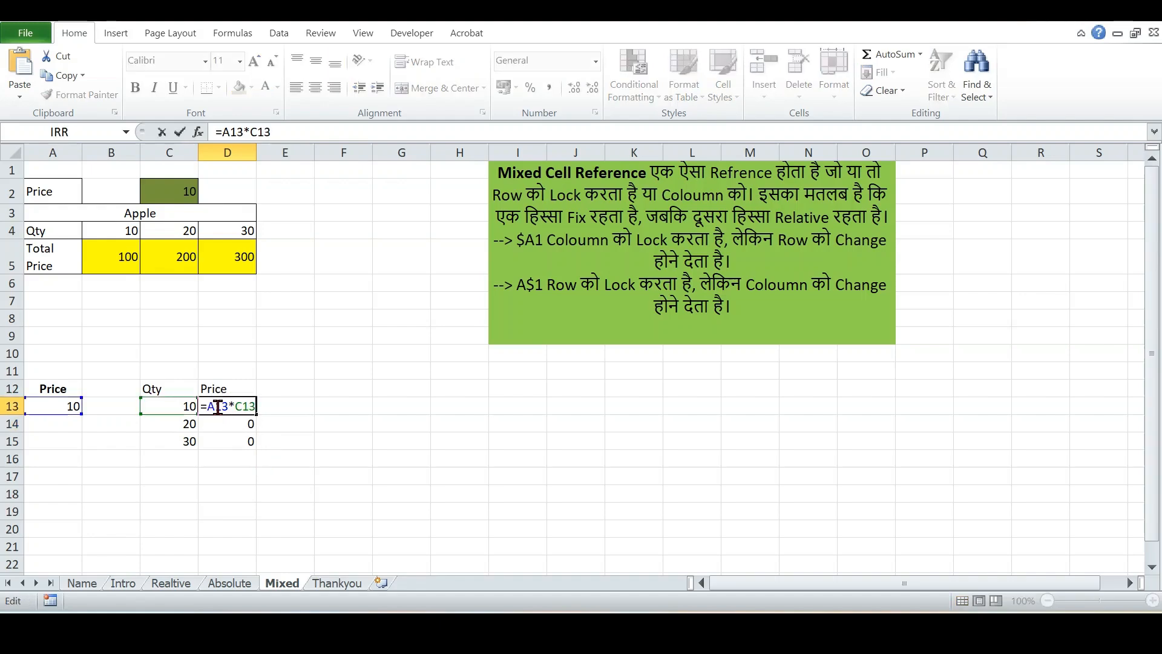
{"action": "left_click", "coordinate": [215, 406]}
{"action": "type", "text": "$"}
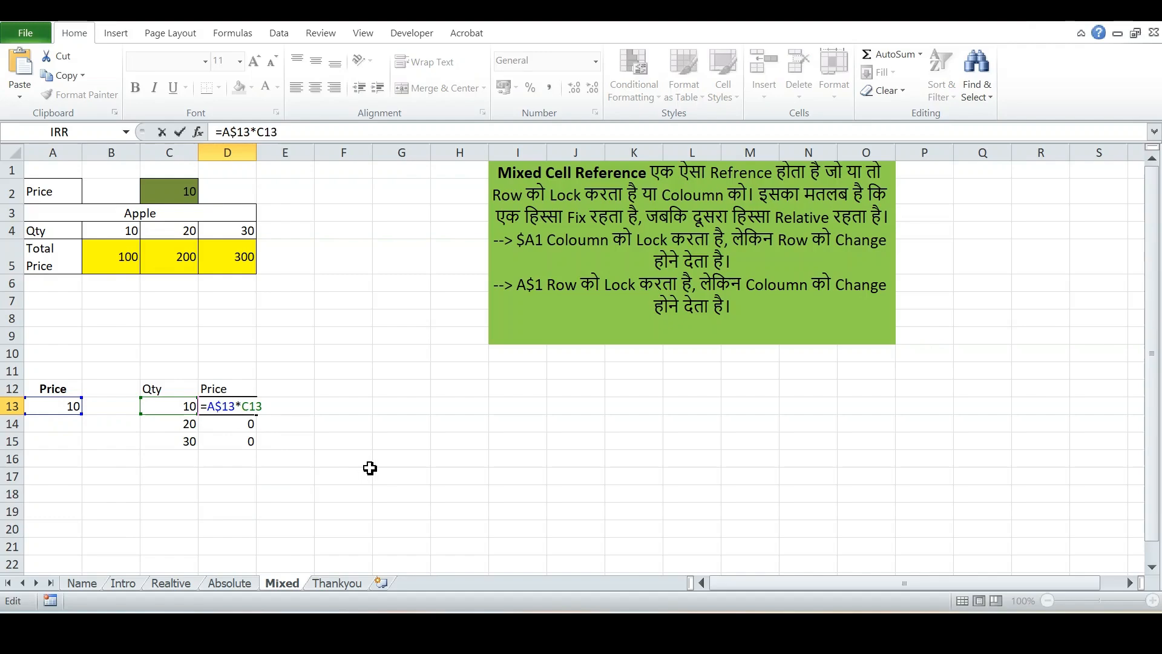
{"action": "key", "text": "Return"}
{"action": "left_click", "coordinate": [241, 403]}
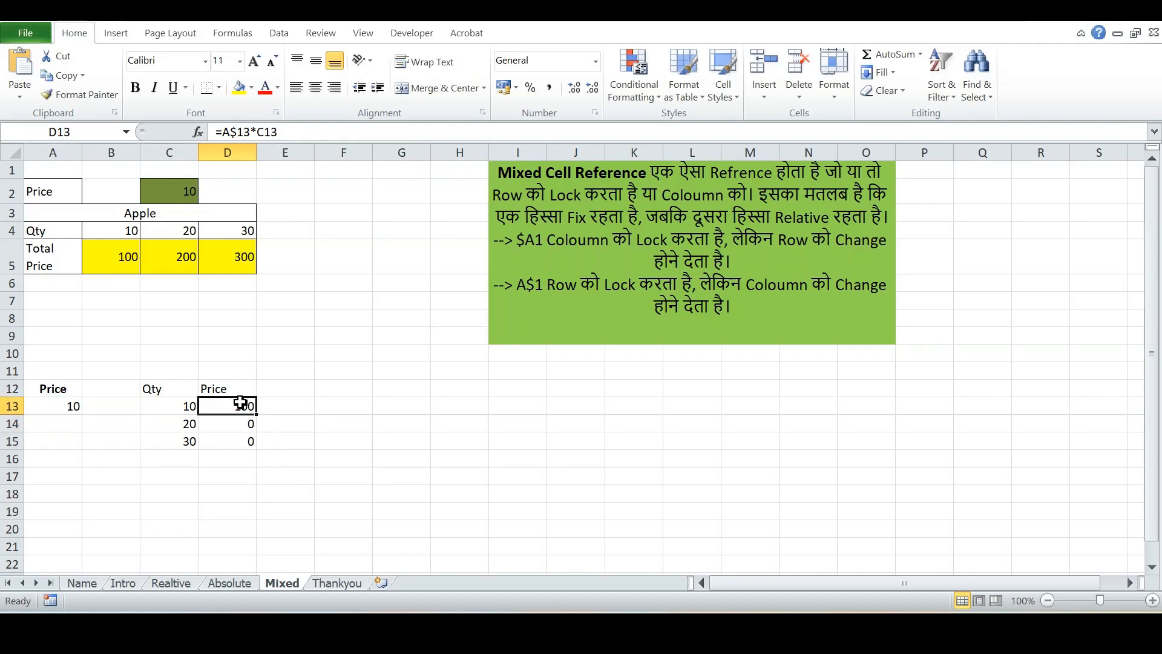
{"action": "left_click_drag", "start_coordinate": [256, 415], "coordinate": [250, 443]}
{"action": "left_click", "coordinate": [362, 455]}
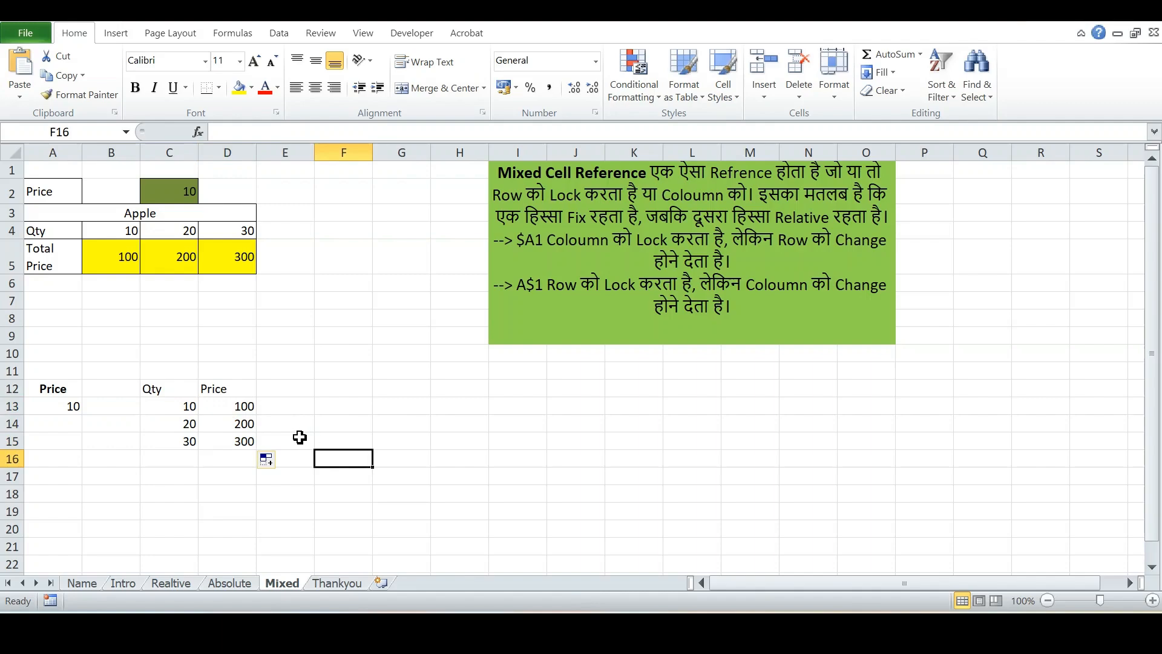
Inspect which cells the row-locked formulas in D14 and D15 reference.
{"action": "left_click", "coordinate": [240, 430]}
{"action": "double_click", "coordinate": [240, 430]}
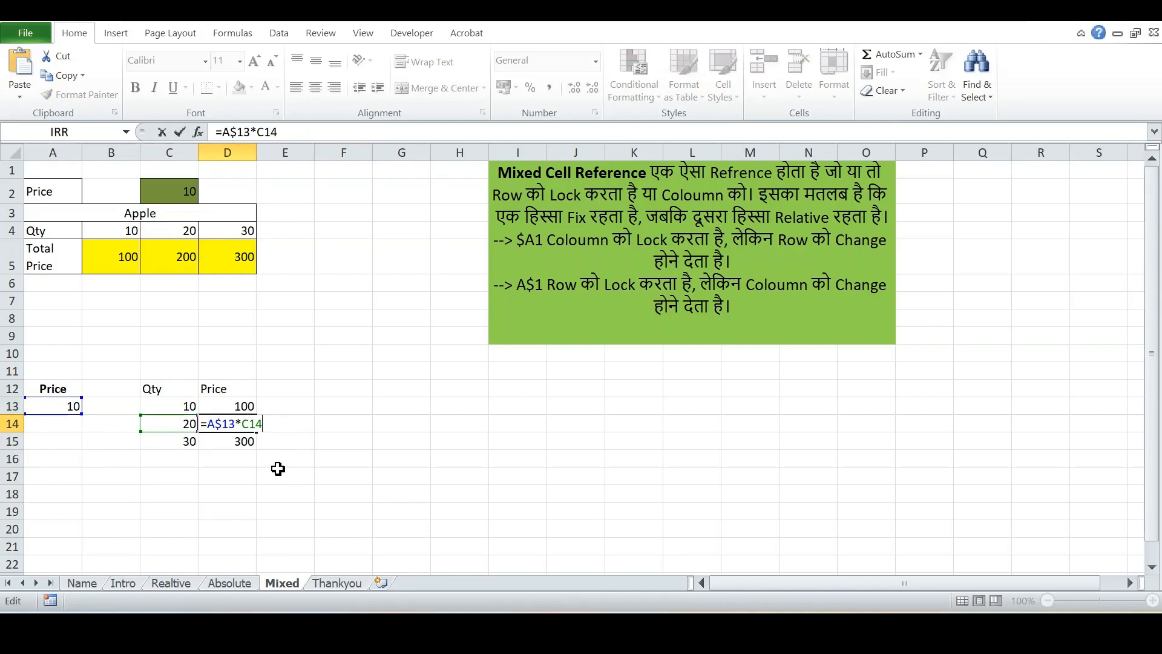
{"action": "key", "text": "ctrl+Return"}
{"action": "left_click", "coordinate": [234, 442]}
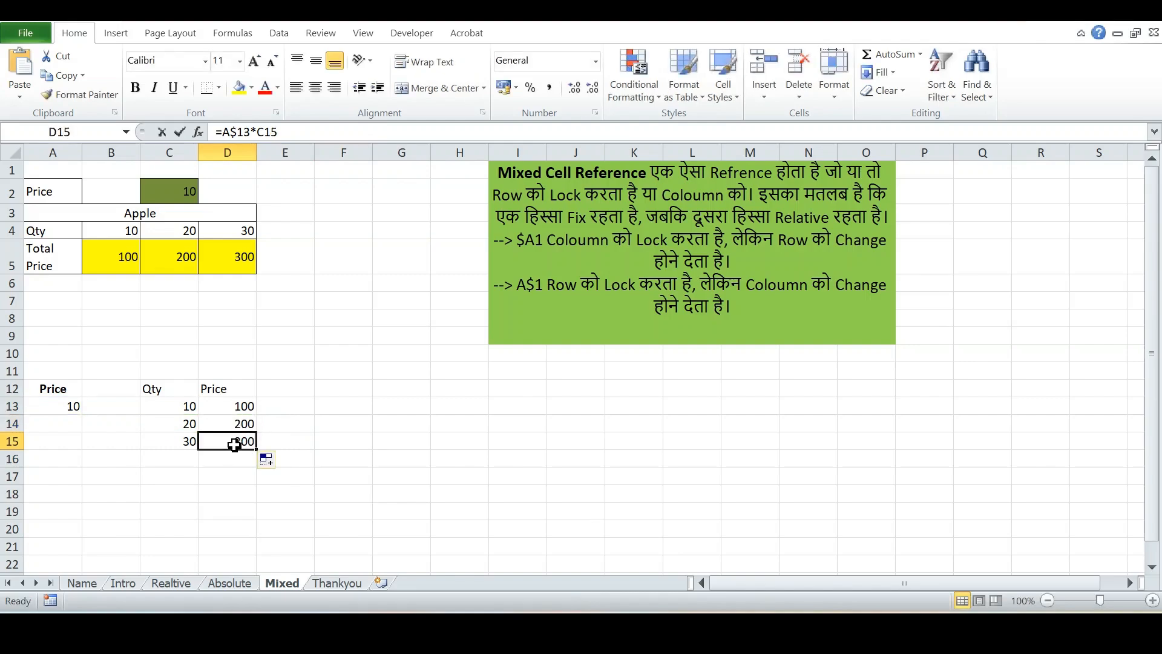
{"action": "double_click", "coordinate": [234, 442]}
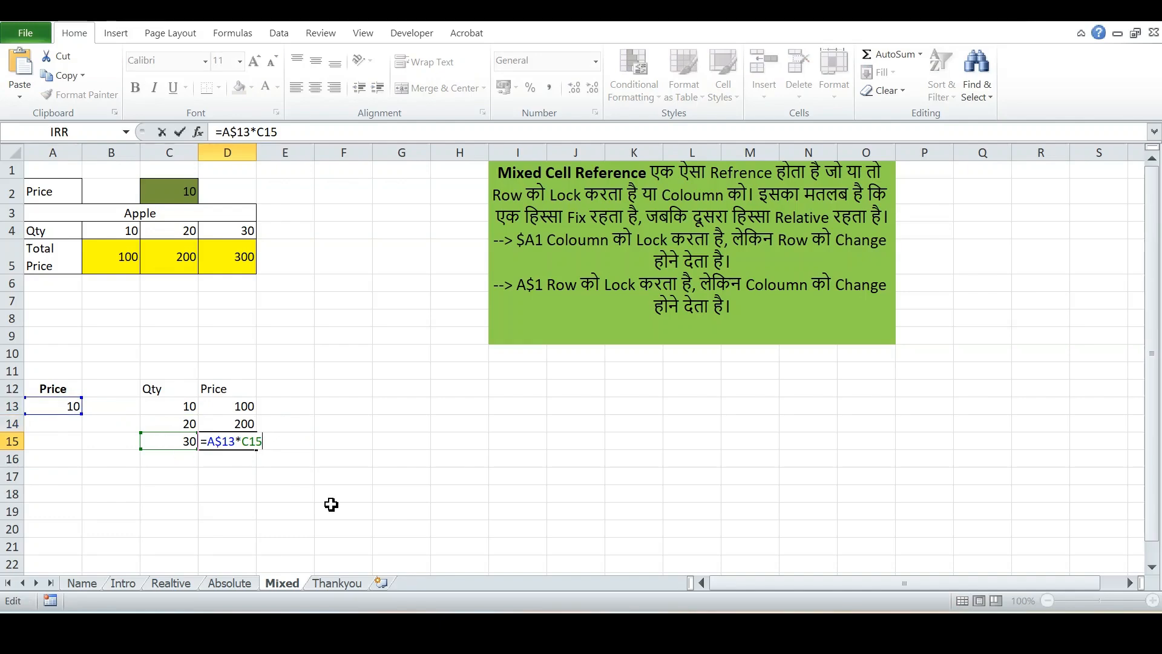
{"action": "key", "text": "ctrl+Return"}
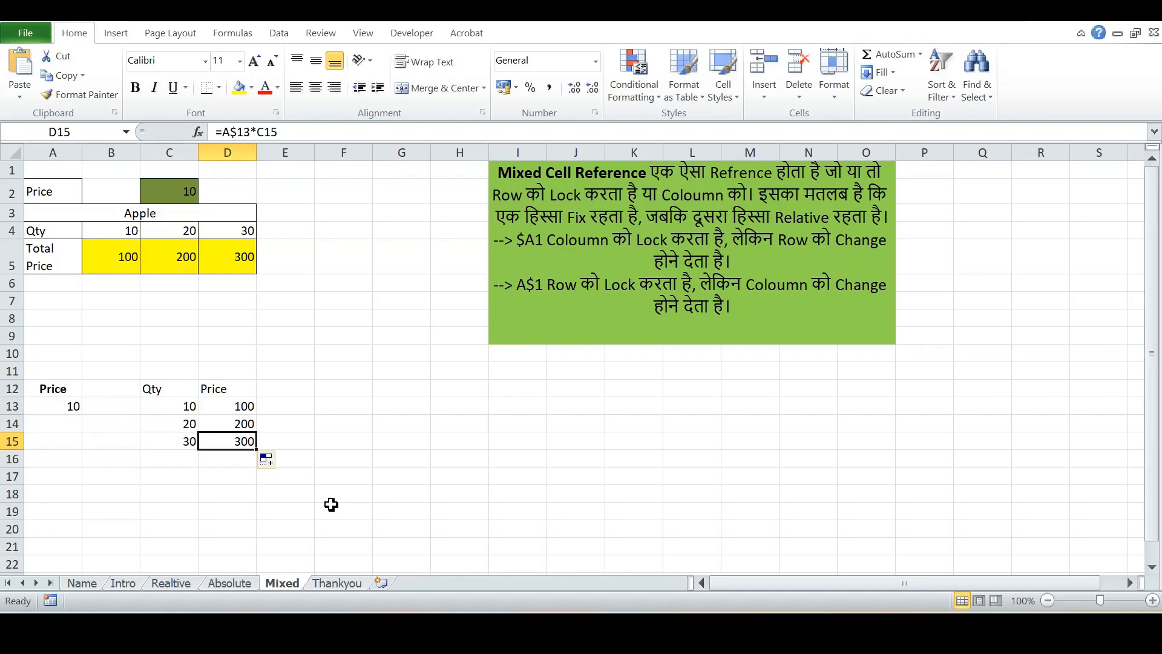
Review the Realtive, Absolute and Mixed worksheets in turn, and finish on the Thankyou worksheet.
{"action": "left_click", "coordinate": [174, 587]}
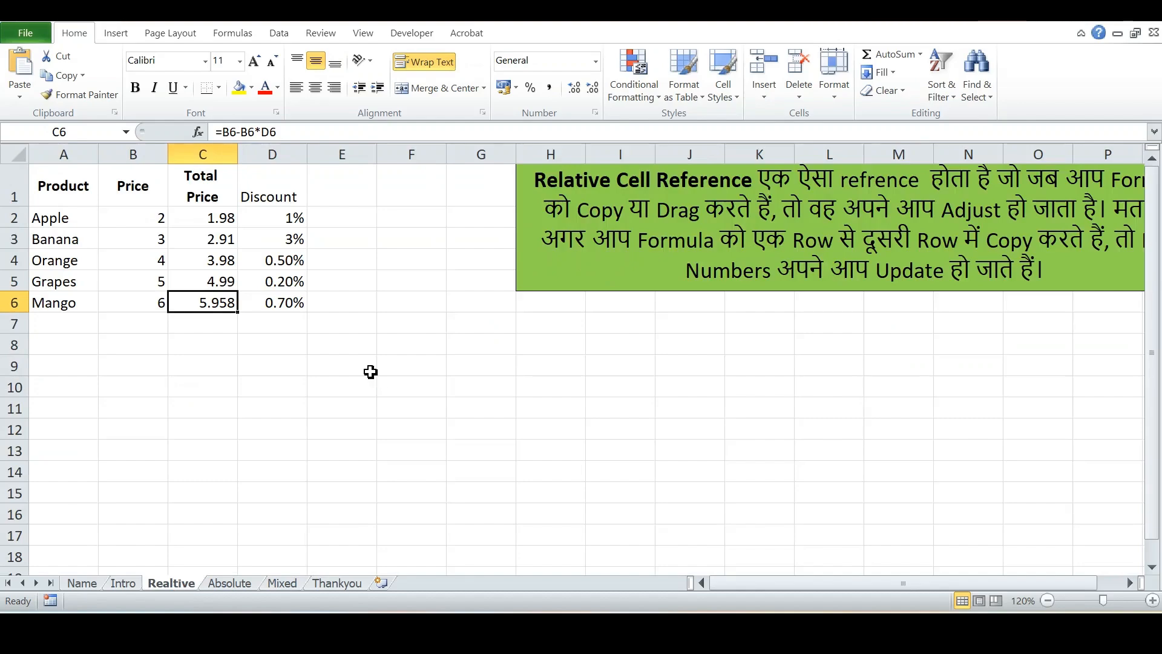
{"action": "left_click", "coordinate": [240, 588]}
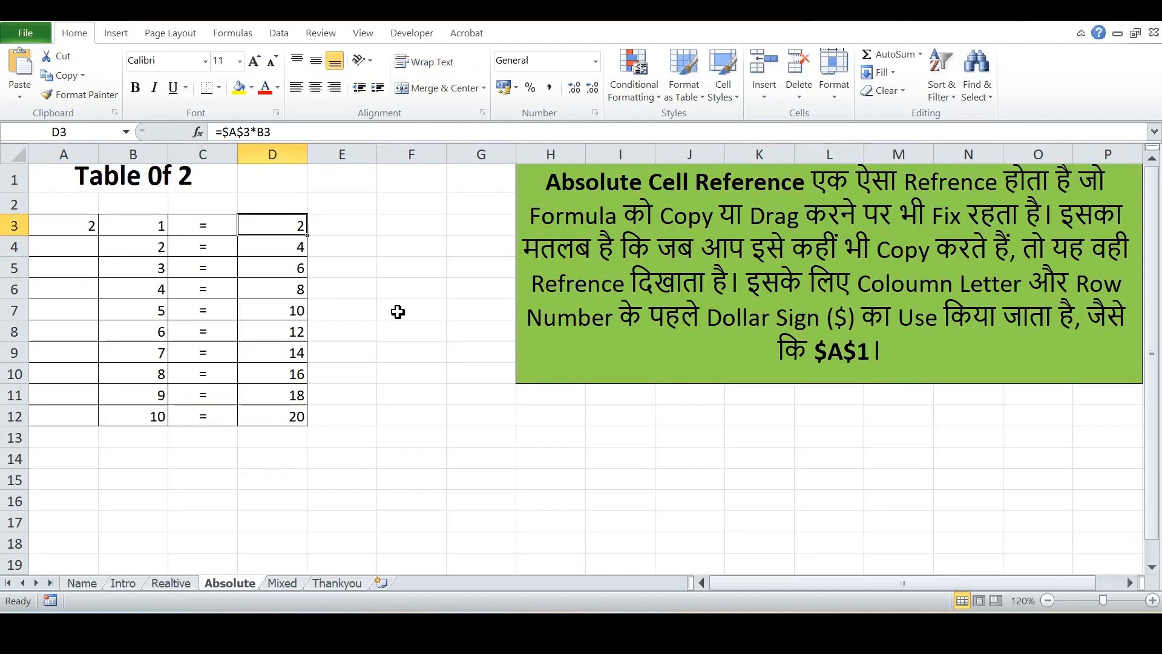
{"action": "left_click", "coordinate": [289, 585]}
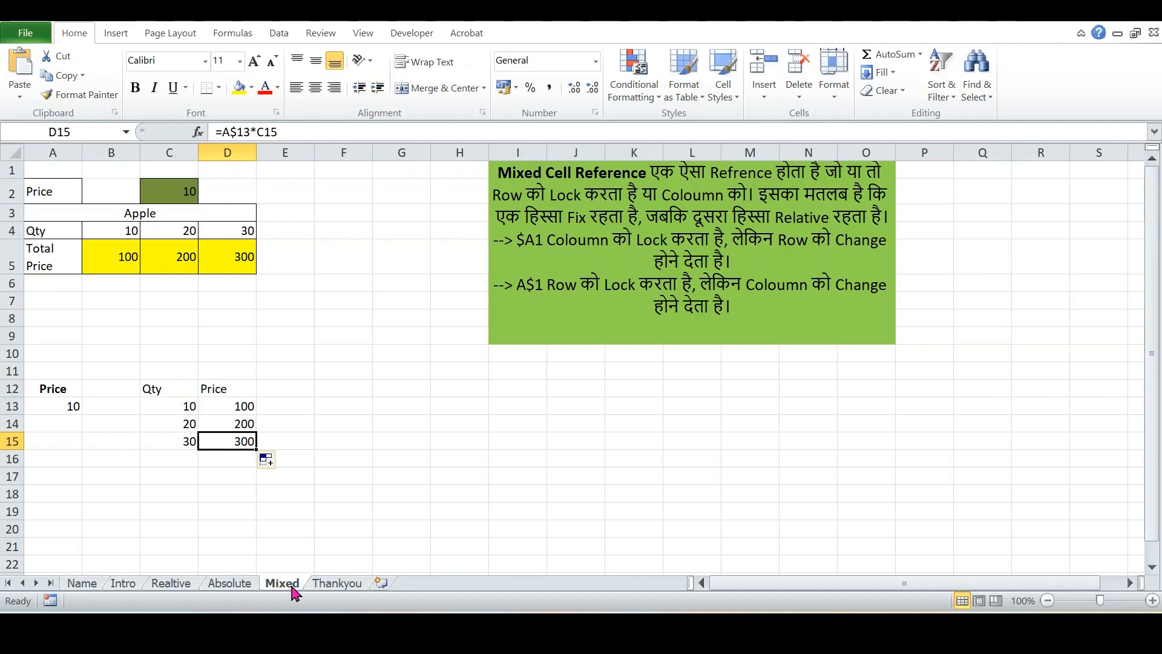
{"action": "left_click", "coordinate": [336, 584]}
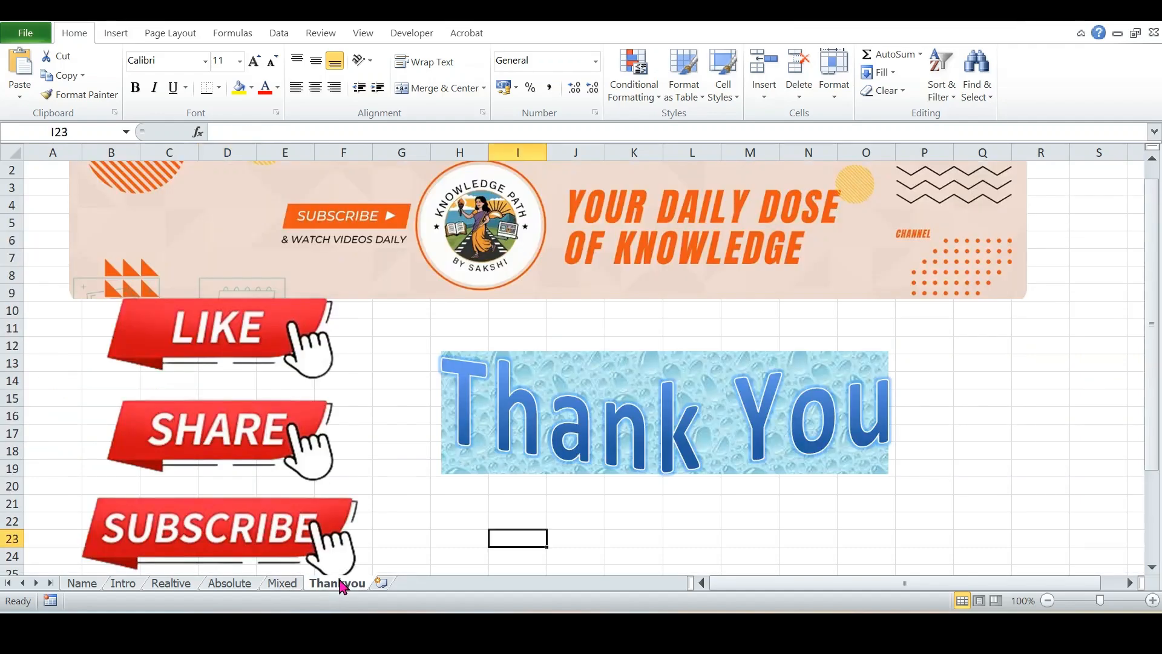